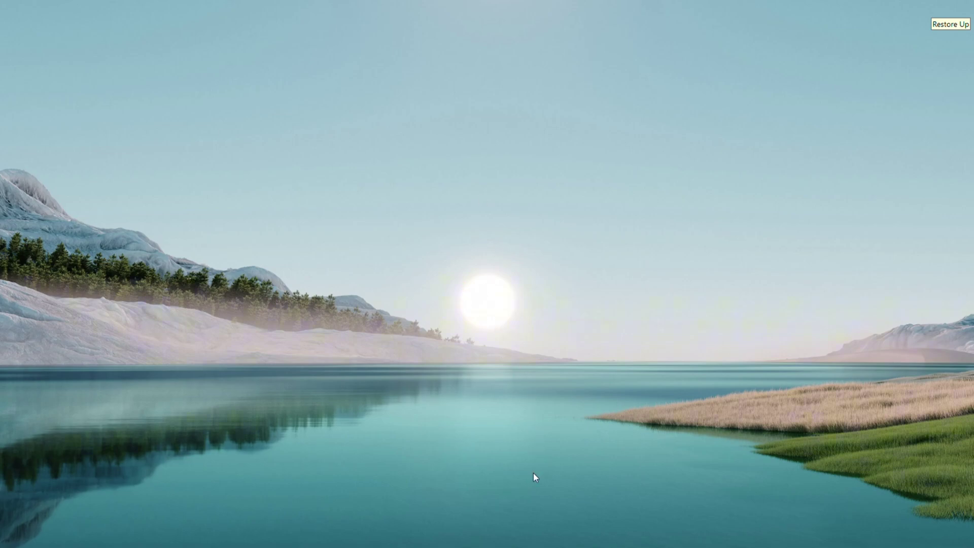
Reveal the taskbar so Firefox's jump list of frequent sites and tasks can be reached.
{"action": "mouse_move", "coordinate": [529, 545]}
Open a new Firefox window from the jump list and search Google for 'opnvpn'.
{"action": "right_click", "coordinate": [540, 545]}
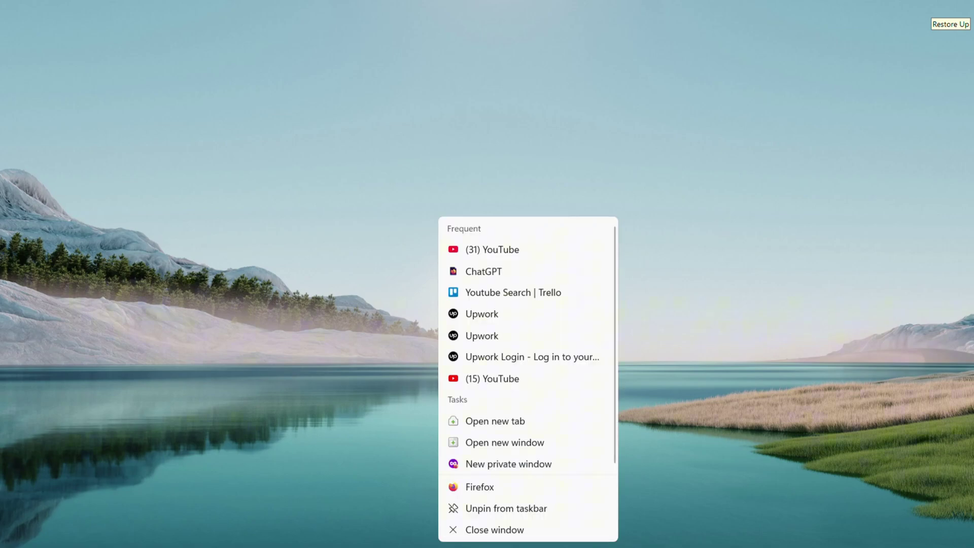
{"action": "left_click", "coordinate": [500, 443]}
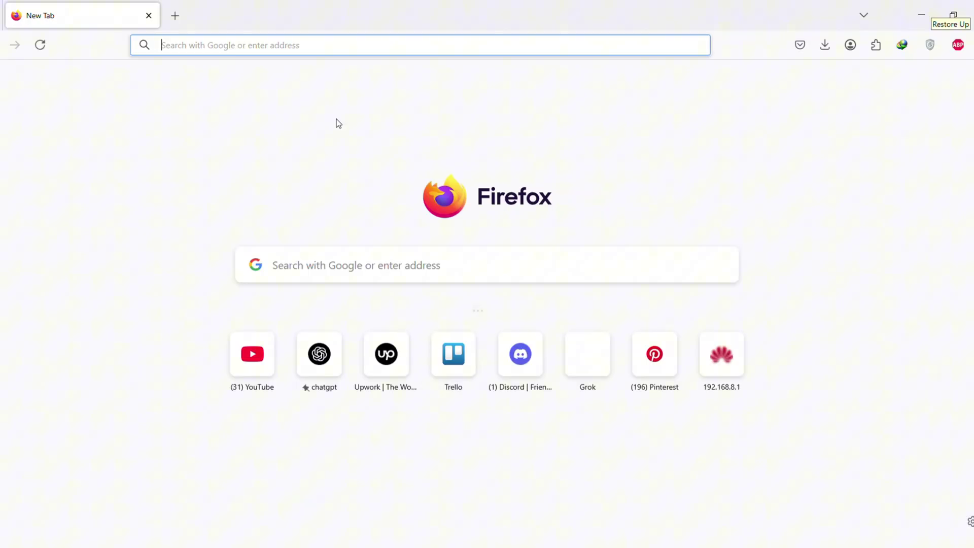
{"action": "left_click", "coordinate": [248, 49]}
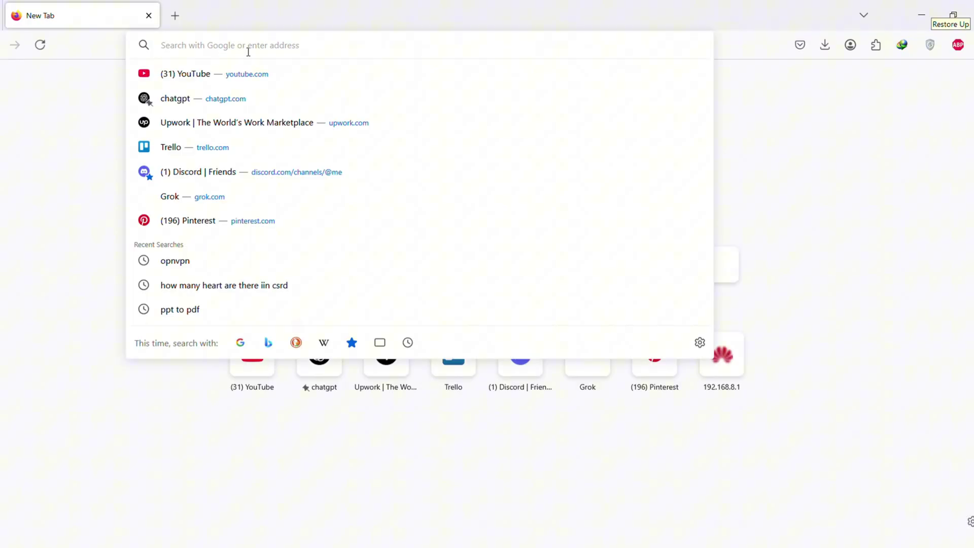
{"action": "type", "text": "opnvpn"}
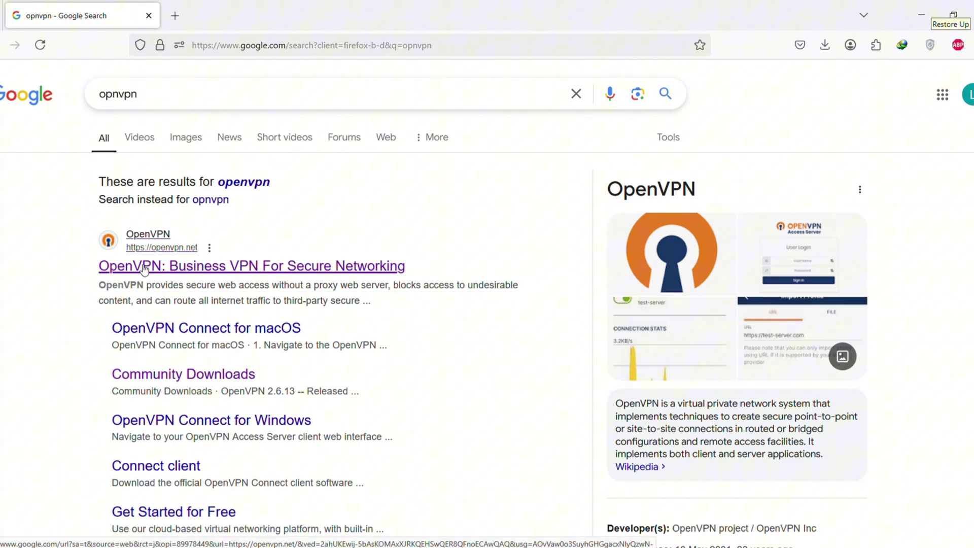
Open the openvpn.net result in a new tab and switch to it.
{"action": "right_click", "coordinate": [146, 268]}
{"action": "left_click", "coordinate": [182, 280]}
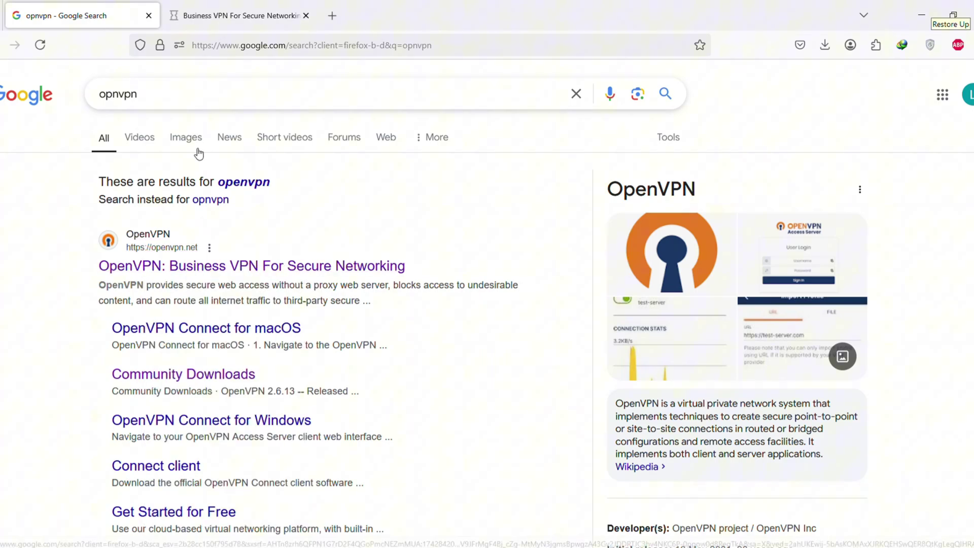
{"action": "left_click", "coordinate": [213, 7]}
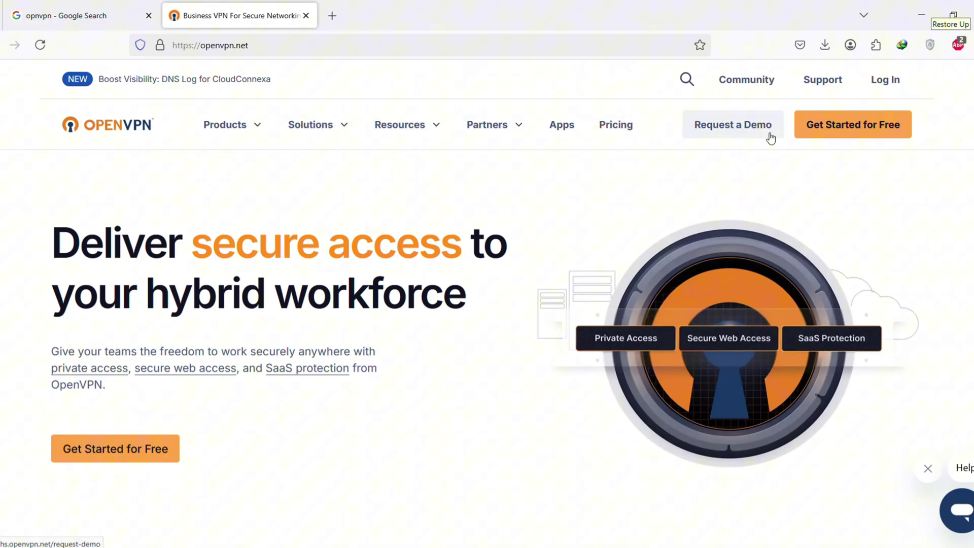
Go to Community, open the community edition downloads page, and scroll to the 2.6.13 Windows MSI installers.
{"action": "left_click", "coordinate": [768, 86]}
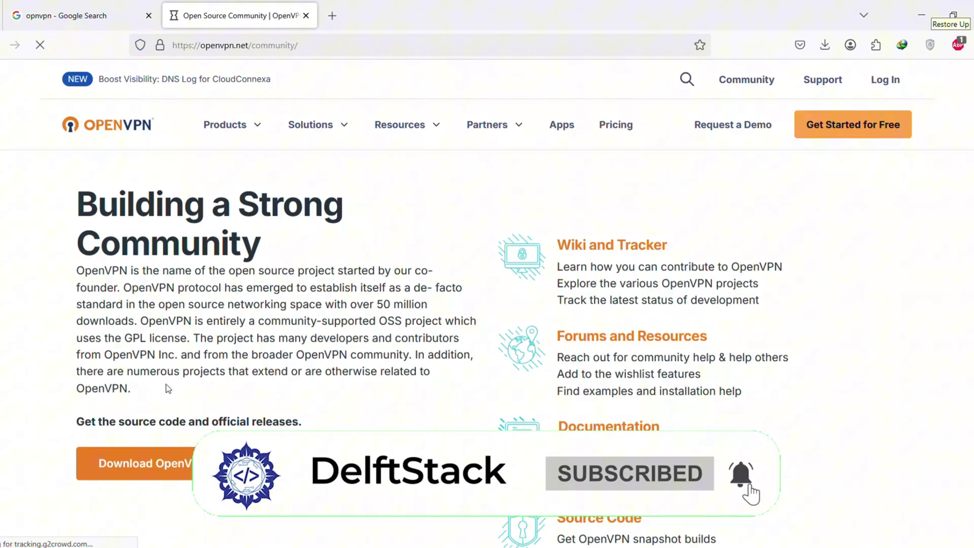
{"action": "scroll", "coordinate": [166, 385], "scroll_direction": "down", "scroll_amount": 2}
{"action": "scroll", "coordinate": [166, 385], "scroll_direction": "down", "scroll_amount": 2}
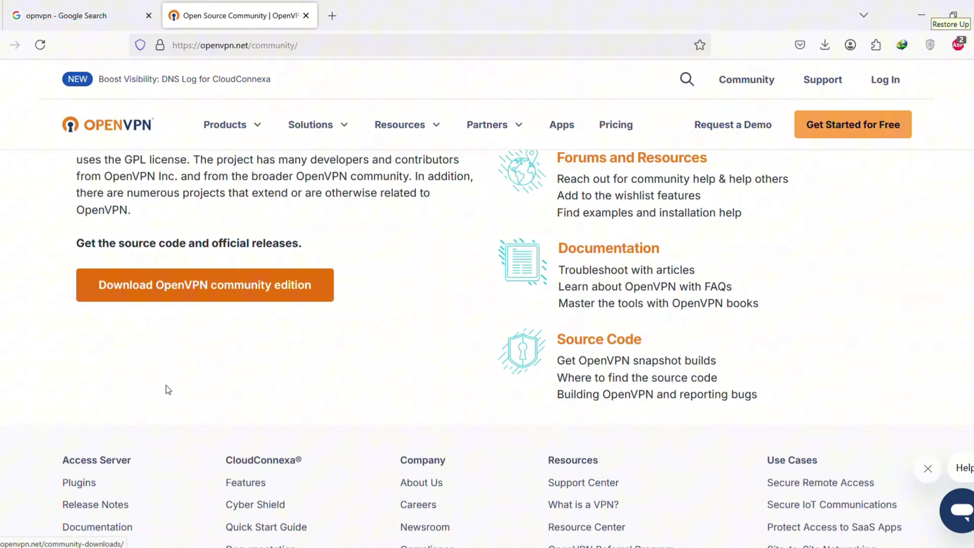
{"action": "left_click", "coordinate": [177, 283]}
{"action": "scroll", "coordinate": [339, 283], "scroll_direction": "down", "scroll_amount": 6}
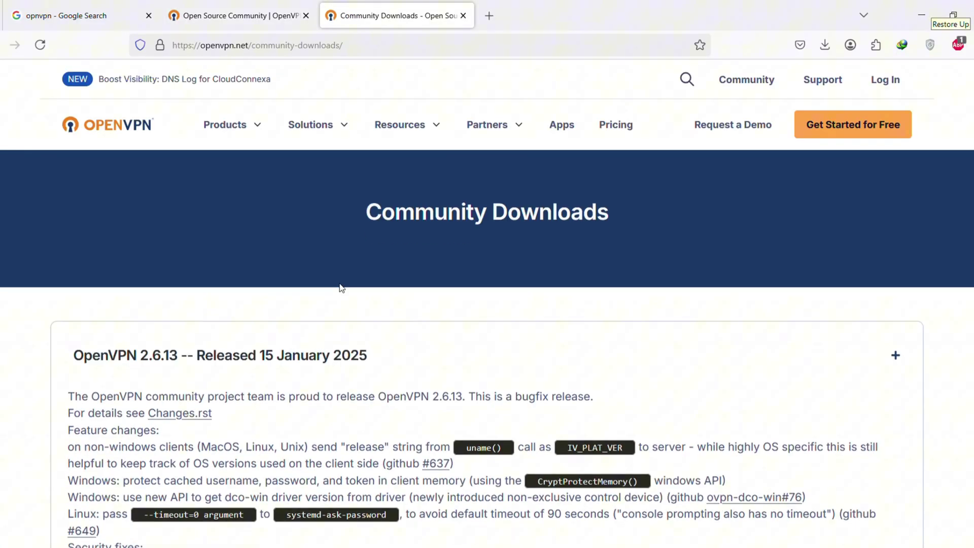
{"action": "scroll", "coordinate": [339, 284], "scroll_direction": "down", "scroll_amount": 6}
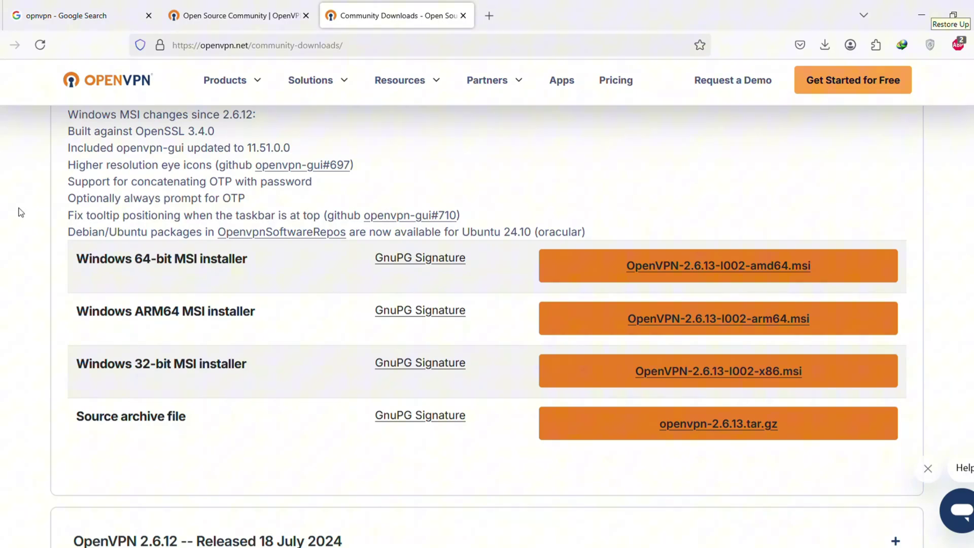
{"action": "scroll", "coordinate": [269, 278], "scroll_direction": "down", "scroll_amount": 1}
{"action": "scroll", "coordinate": [270, 280], "scroll_direction": "down", "scroll_amount": 1}
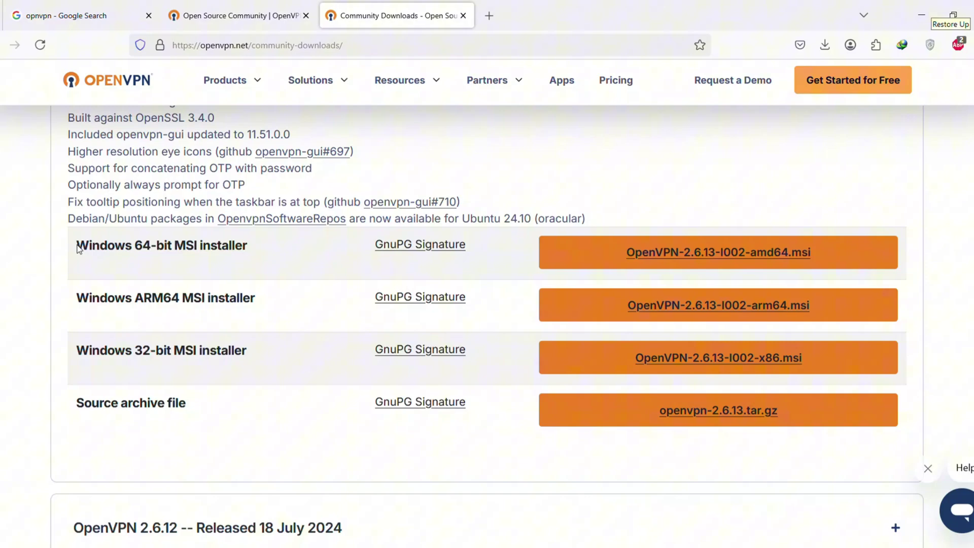
{"action": "left_click_drag", "start_coordinate": [77, 247], "coordinate": [253, 245]}
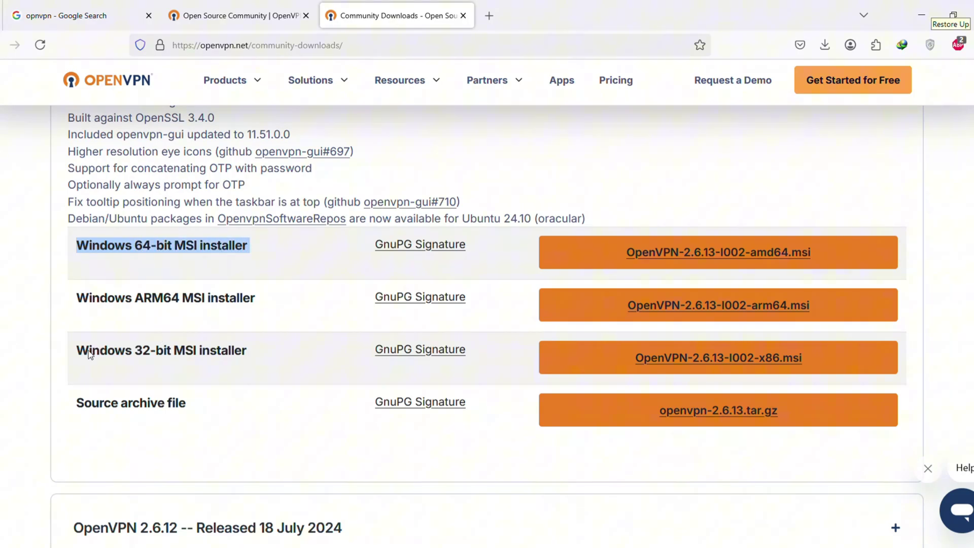
{"action": "left_click_drag", "start_coordinate": [77, 356], "coordinate": [259, 345]}
{"action": "left_click", "coordinate": [259, 345]}
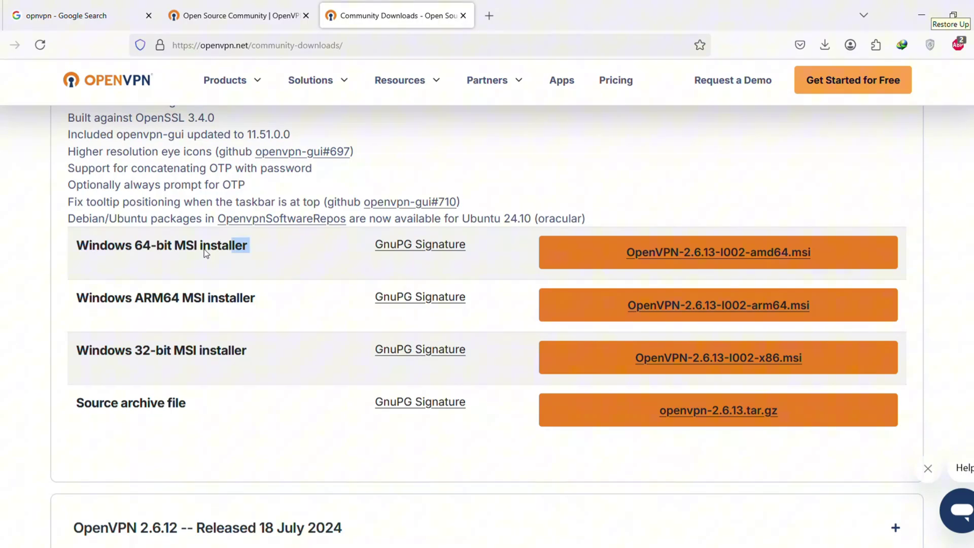
{"action": "left_click_drag", "start_coordinate": [204, 248], "coordinate": [346, 242]}
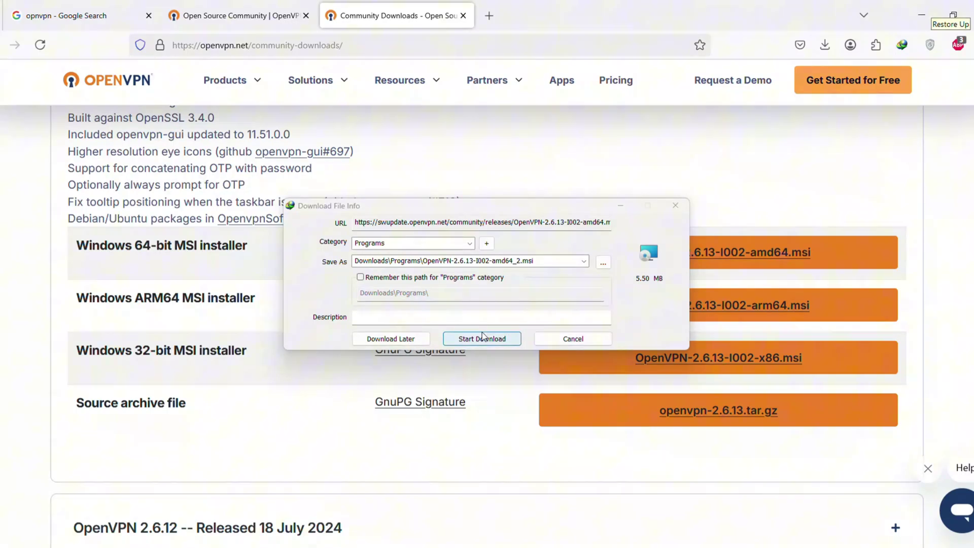
{"action": "left_click", "coordinate": [677, 208]}
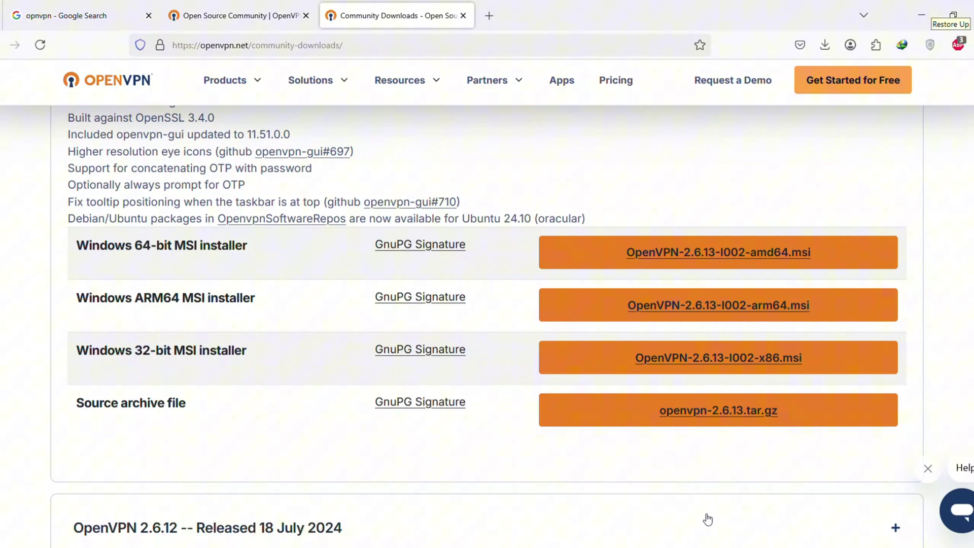
Bring File Explorer forward and browse the Downloads folder.
{"action": "mouse_move", "coordinate": [475, 547]}
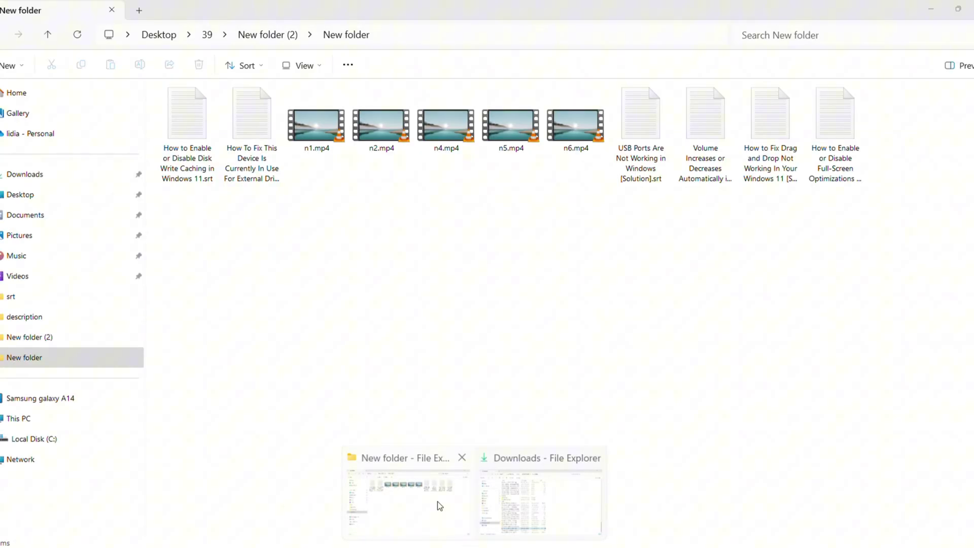
{"action": "left_click", "coordinate": [437, 502]}
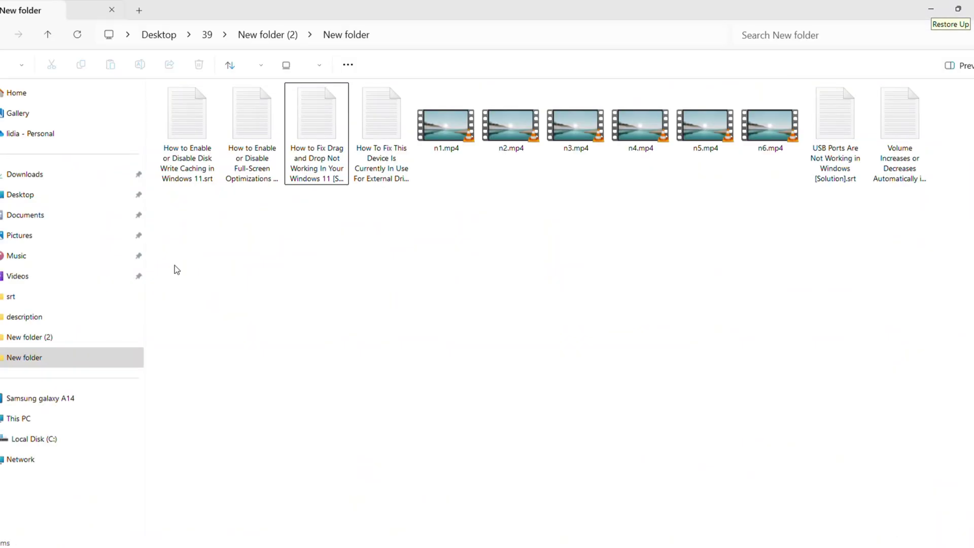
{"action": "left_click", "coordinate": [39, 175]}
{"action": "scroll", "coordinate": [250, 283], "scroll_direction": "down", "scroll_amount": 10}
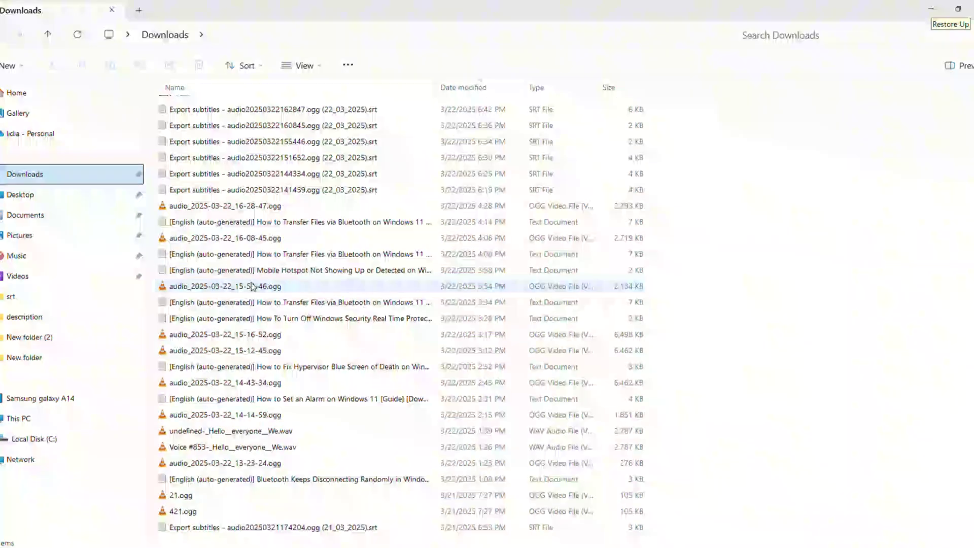
{"action": "scroll", "coordinate": [251, 285], "scroll_direction": "down", "scroll_amount": 10}
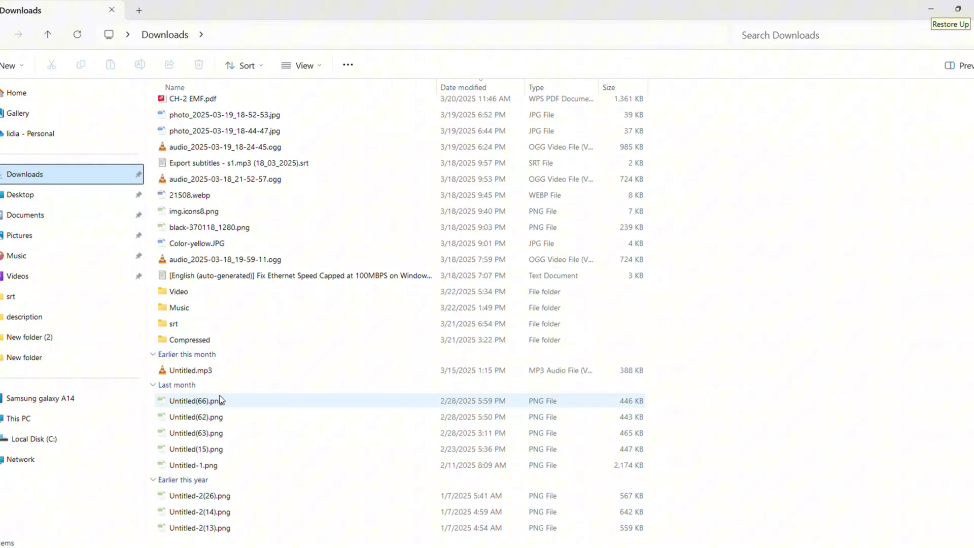
{"action": "scroll", "coordinate": [220, 400], "scroll_direction": "up", "scroll_amount": 20}
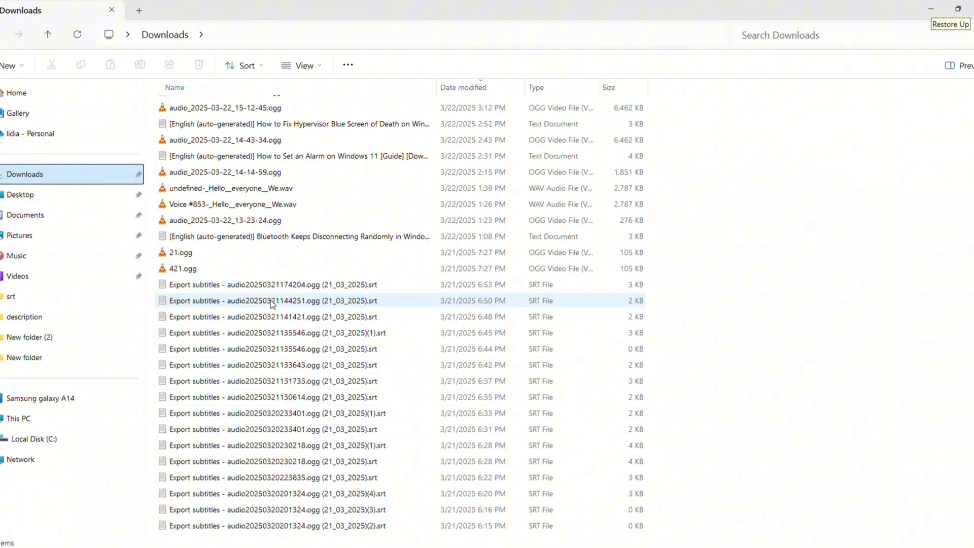
{"action": "scroll", "coordinate": [279, 299], "scroll_direction": "up", "scroll_amount": 5}
{"action": "scroll", "coordinate": [279, 298], "scroll_direction": "down", "scroll_amount": 20}
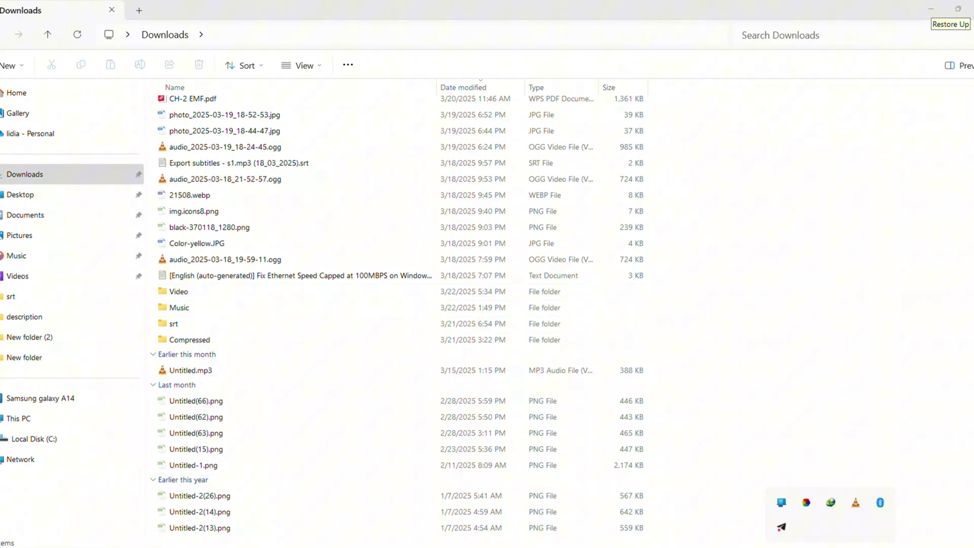
Run OpenVPN-2.6.13-I002-amd64.msi from the download manager's list of downloads.
{"action": "left_click", "coordinate": [831, 503]}
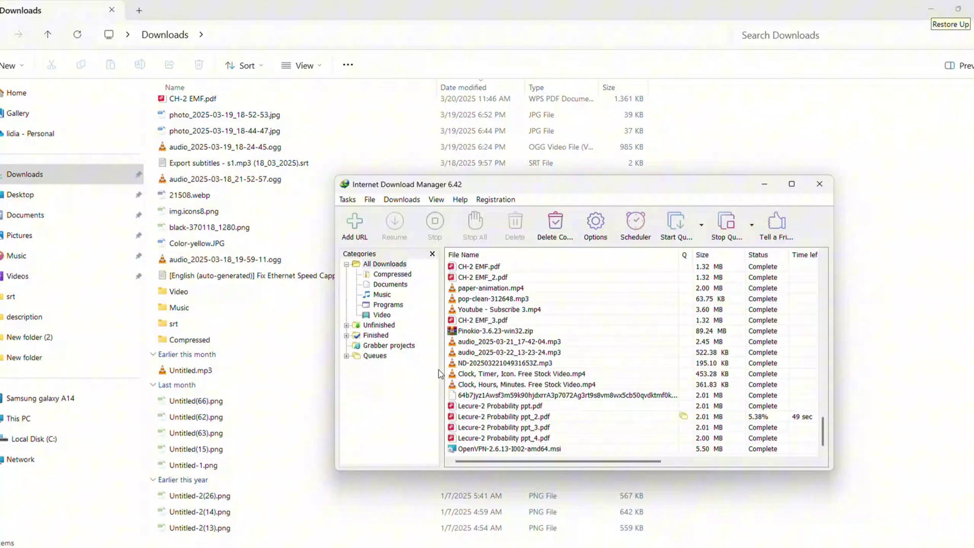
{"action": "right_click", "coordinate": [462, 449]}
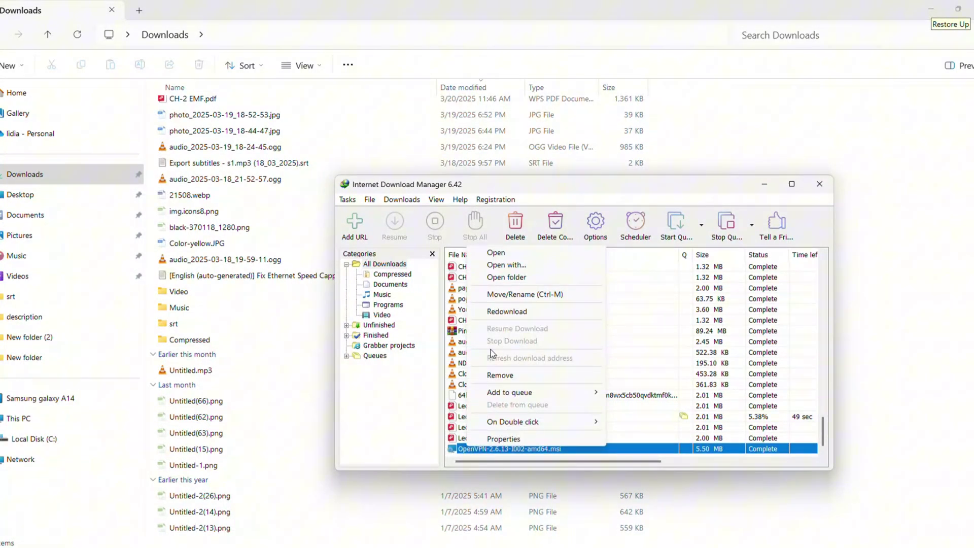
{"action": "left_click", "coordinate": [502, 254]}
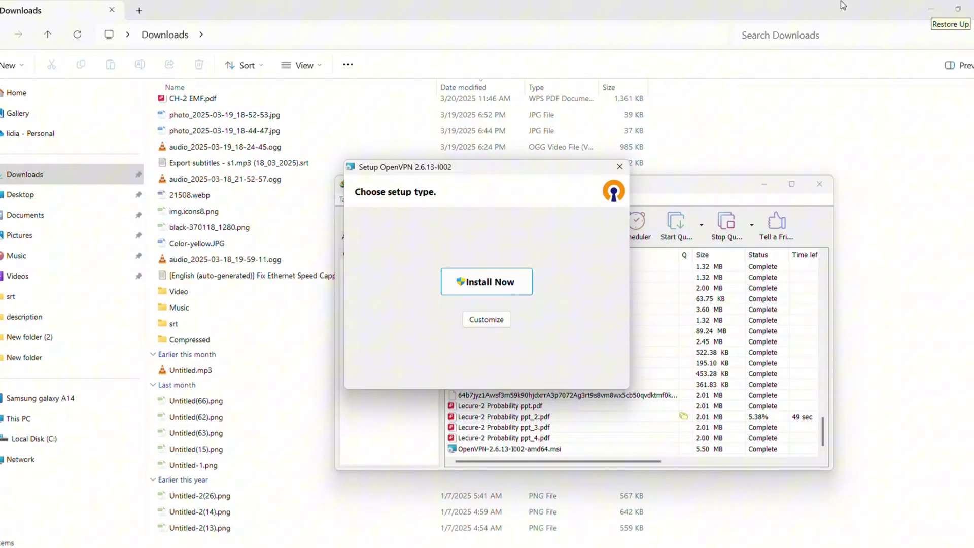
Move the other windows aside and install OpenVPN 2.6.13 with the default Install Now setup.
{"action": "left_click", "coordinate": [764, 187]}
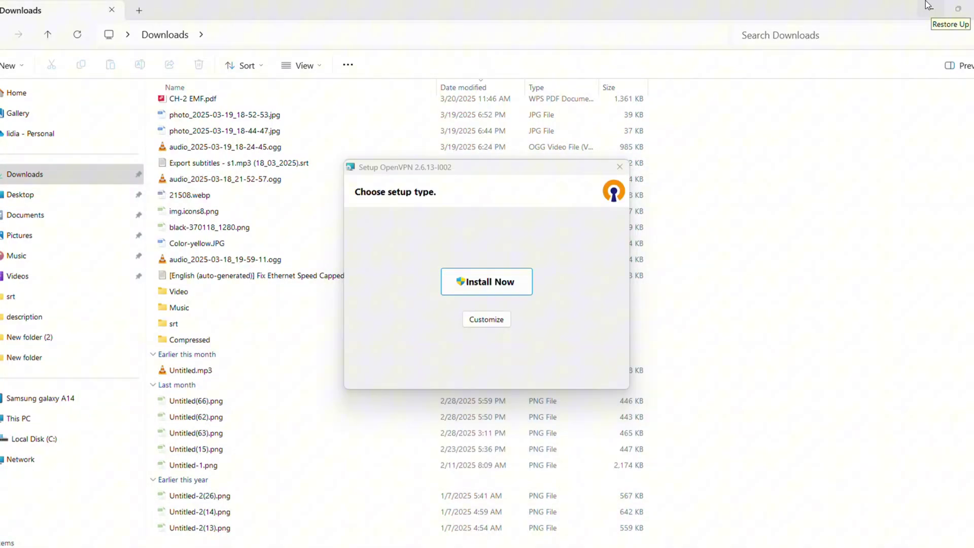
{"action": "left_click", "coordinate": [929, 7]}
{"action": "left_click", "coordinate": [922, 16]}
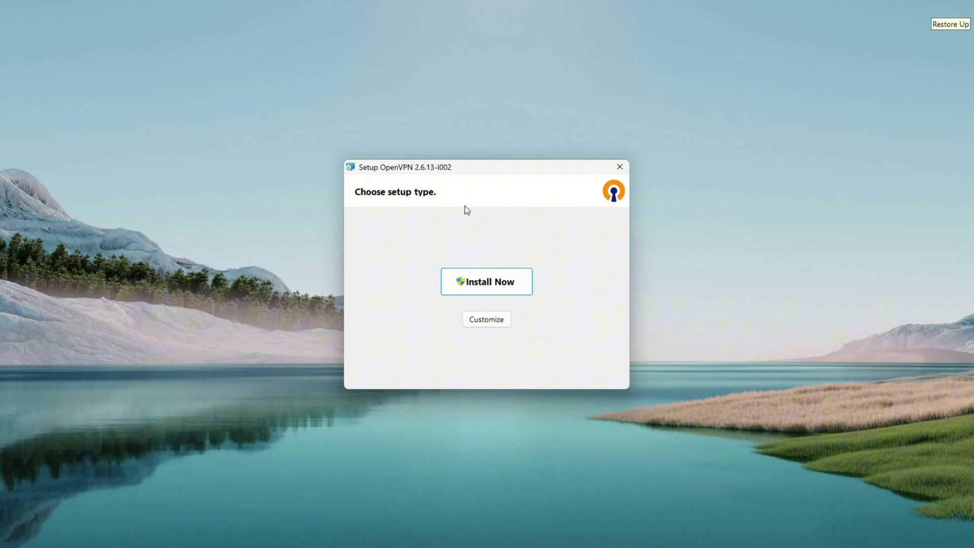
{"action": "left_click", "coordinate": [492, 285]}
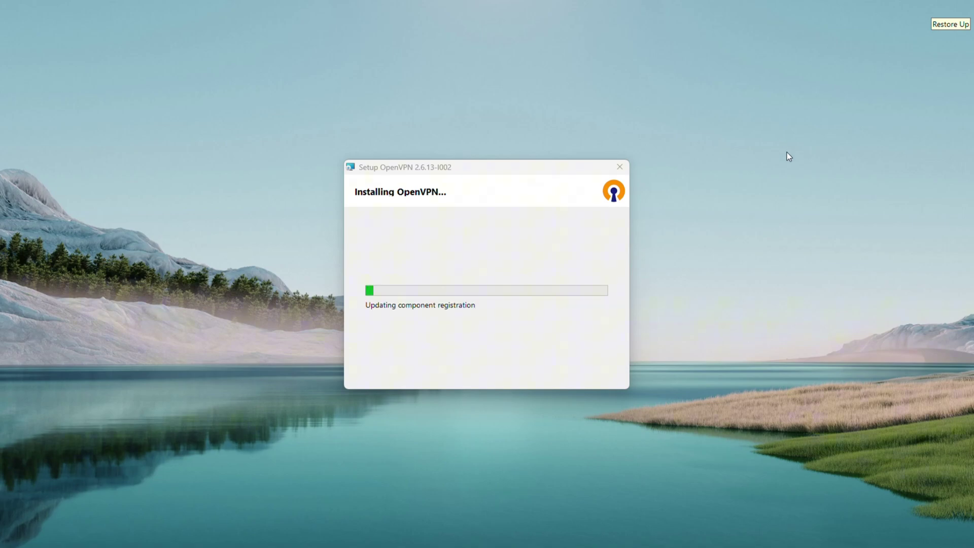
{"action": "right_click", "coordinate": [767, 126]}
{"action": "left_click", "coordinate": [793, 181]}
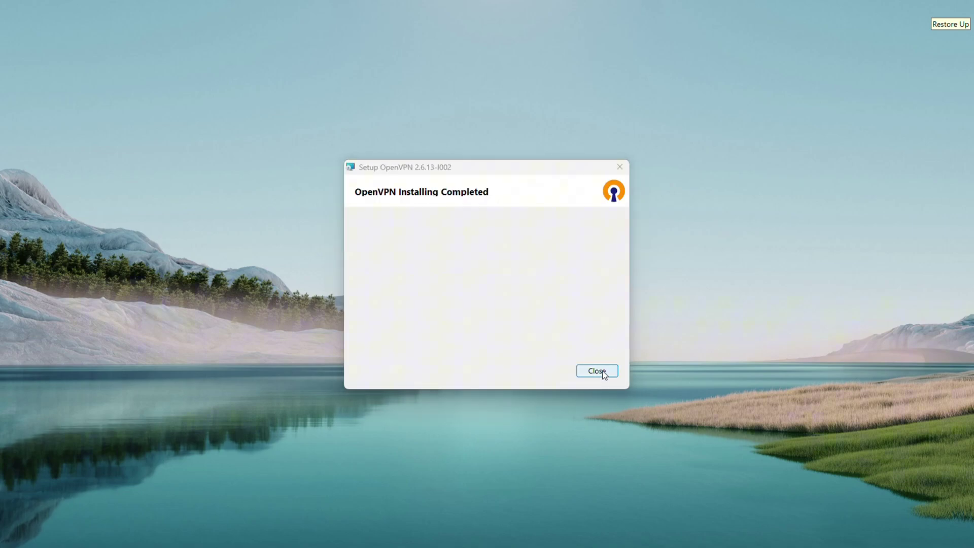
Close the finished setup wizard and acknowledge the 'no readable connection profiles' notice.
{"action": "left_click", "coordinate": [602, 371]}
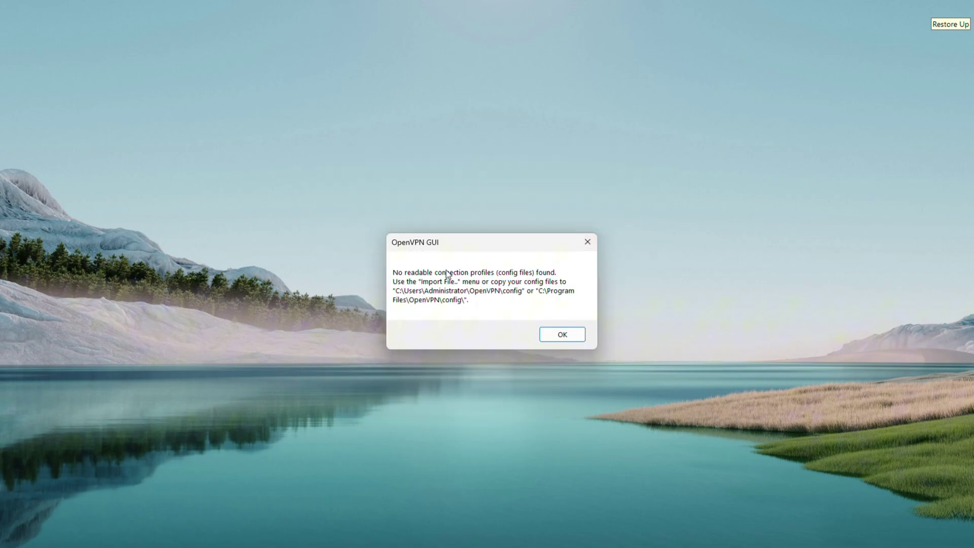
{"action": "left_click", "coordinate": [561, 338]}
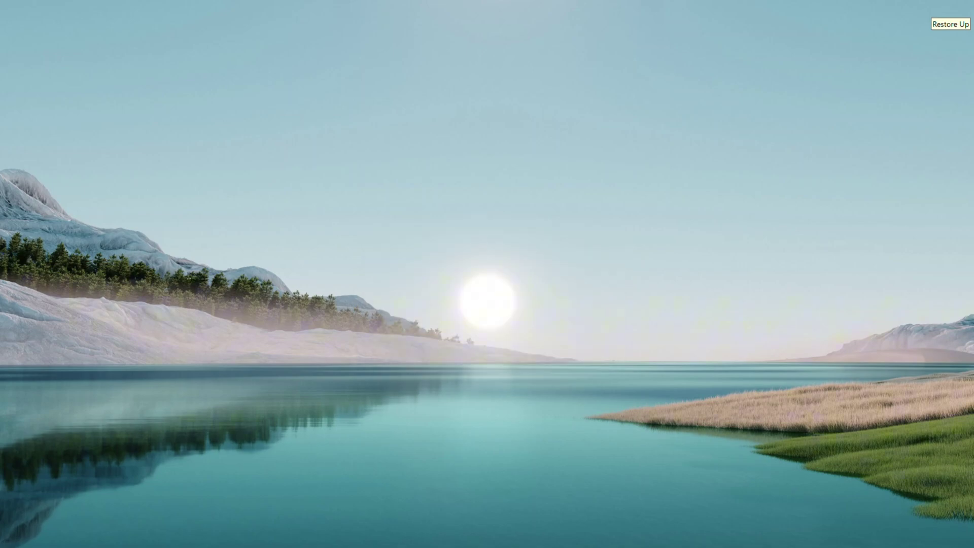
{"action": "key", "text": "super"}
{"action": "type", "text": "o"}
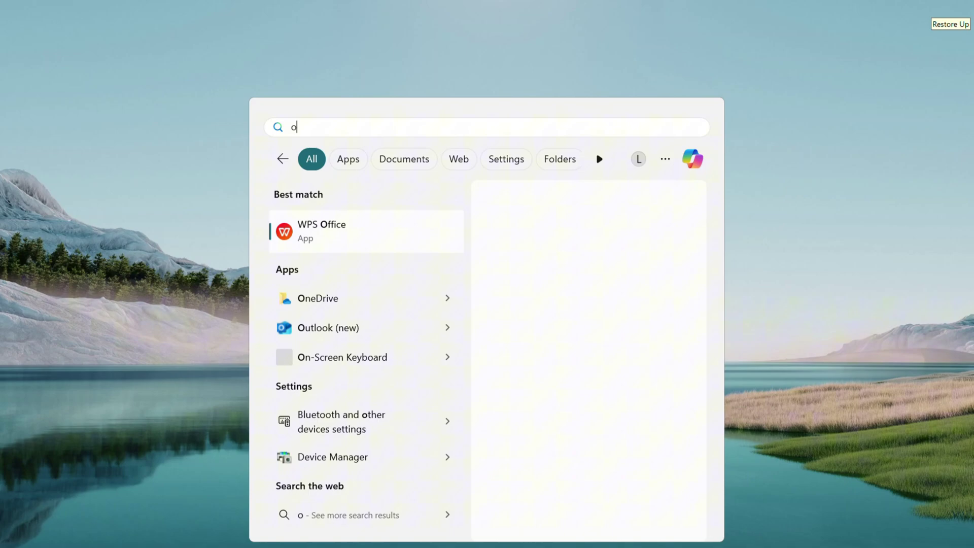
{"action": "type", "text": "pnvpn"}
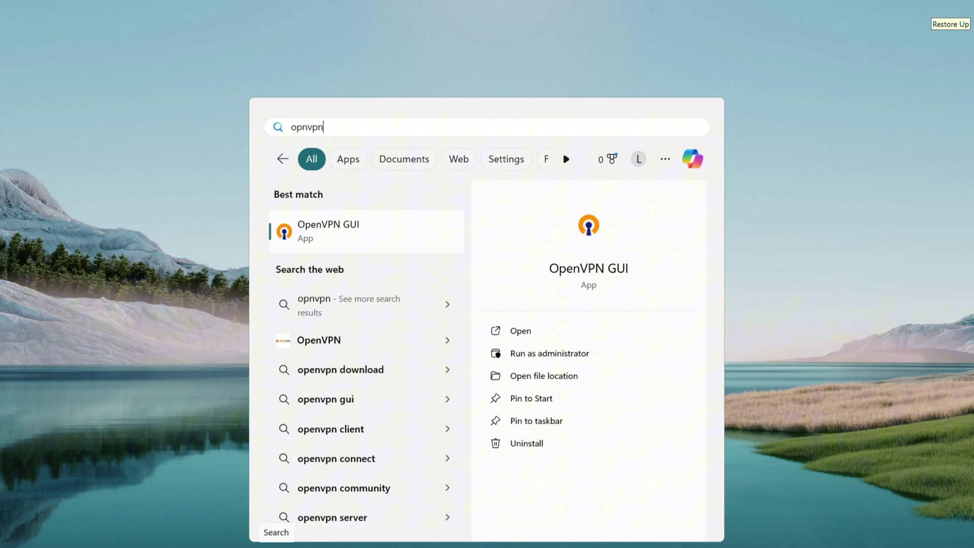
{"action": "key", "text": "Return"}
{"action": "left_click", "coordinate": [267, 546]}
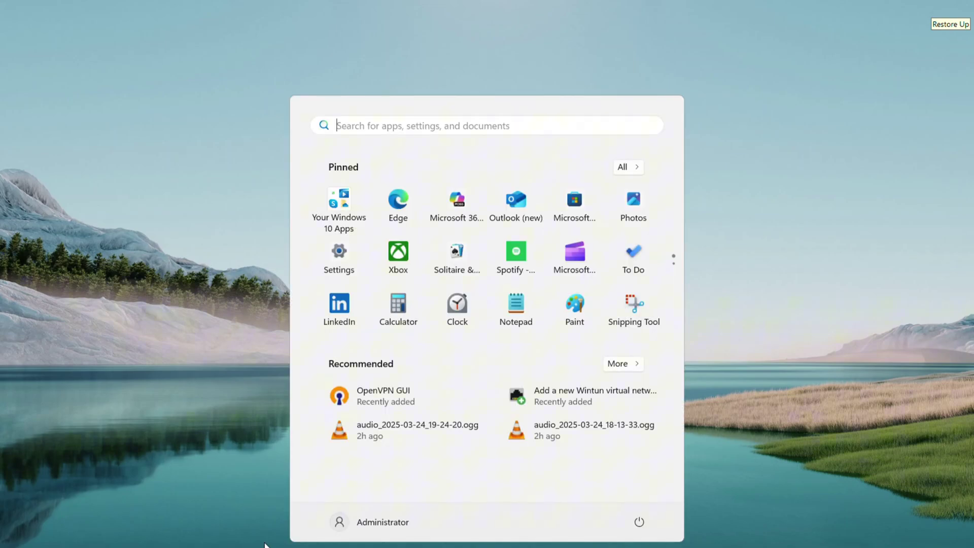
{"action": "left_click", "coordinate": [625, 167]}
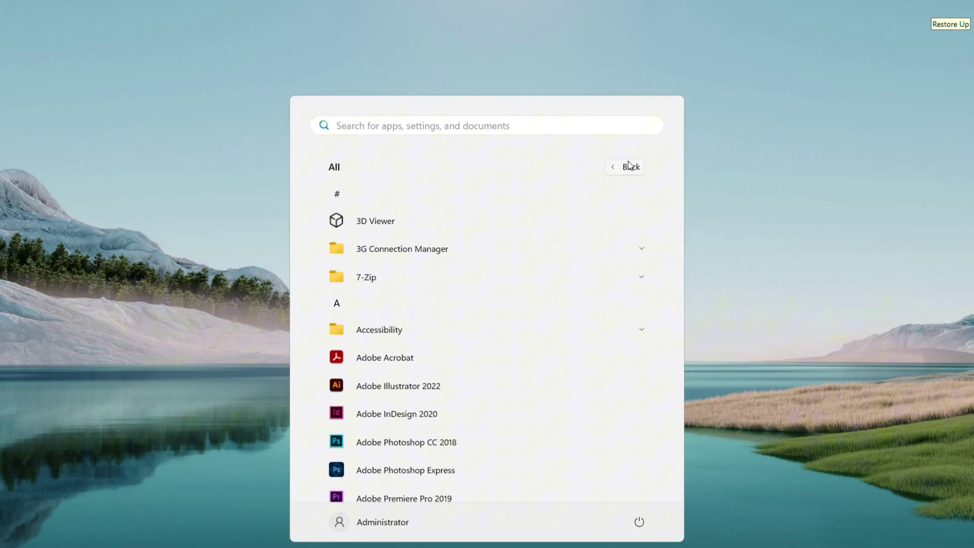
{"action": "type", "text": "op"}
{"action": "key", "text": "BackSpace"}
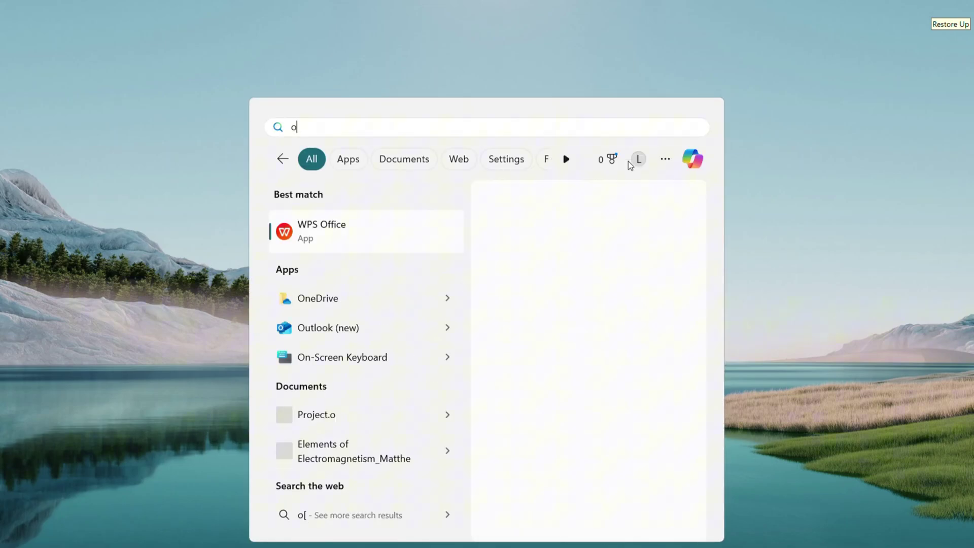
{"action": "type", "text": "pn"}
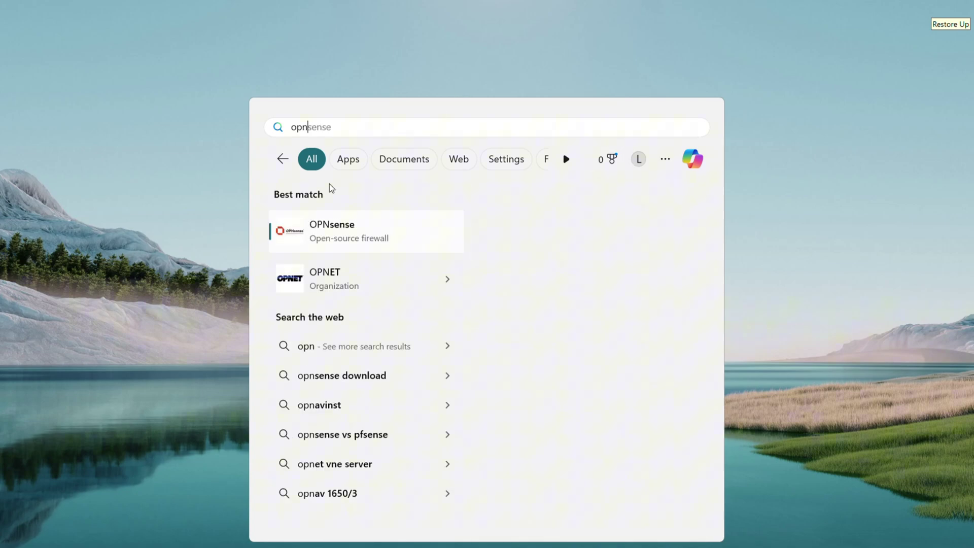
{"action": "type", "text": "vpn"}
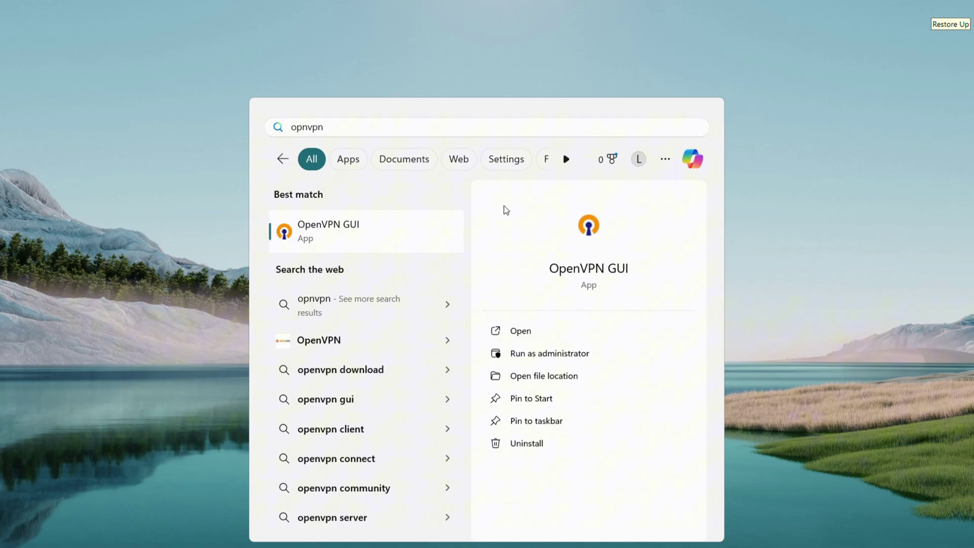
{"action": "left_click", "coordinate": [776, 226]}
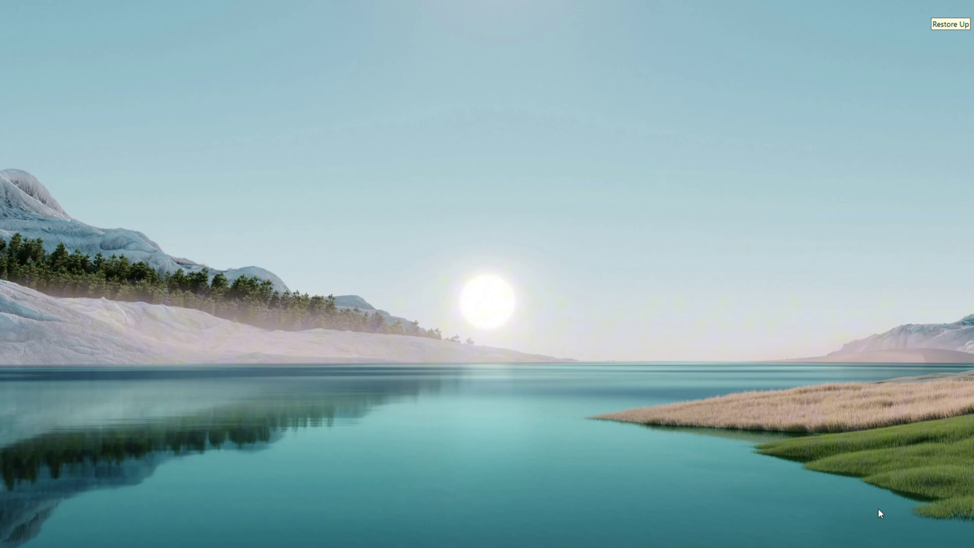
Launch OpenVPN GUI from the Start menu's Recommended list so it runs in the tray.
{"action": "left_click", "coordinate": [808, 546]}
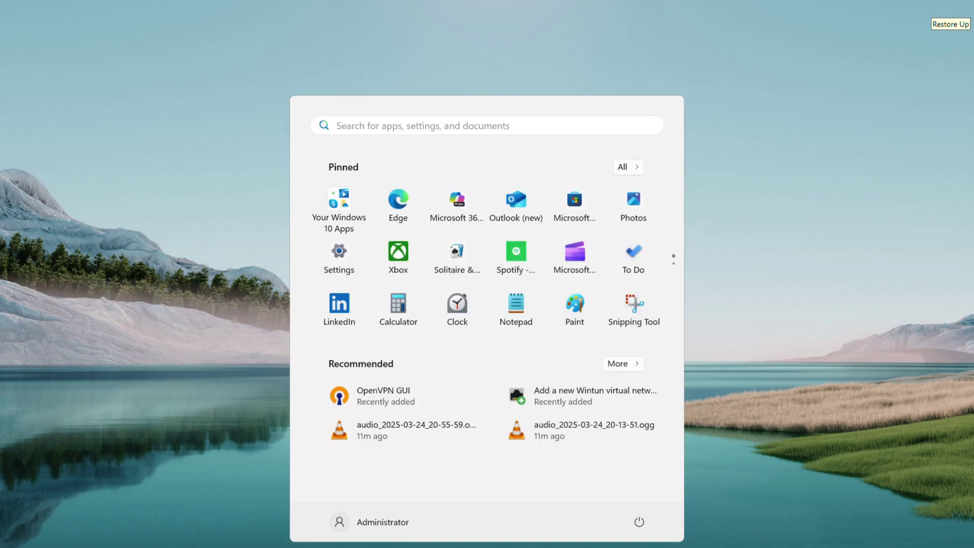
{"action": "left_click", "coordinate": [395, 411]}
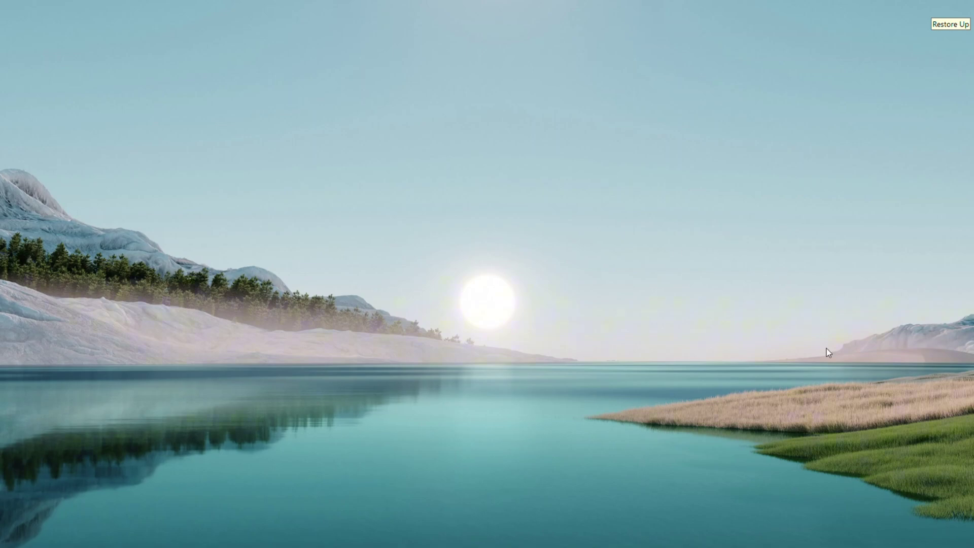
Open OpenVPN GUI's Import file dialog from the tray, then return to Firefox's OpenVPN downloads page.
{"action": "left_click", "coordinate": [830, 547]}
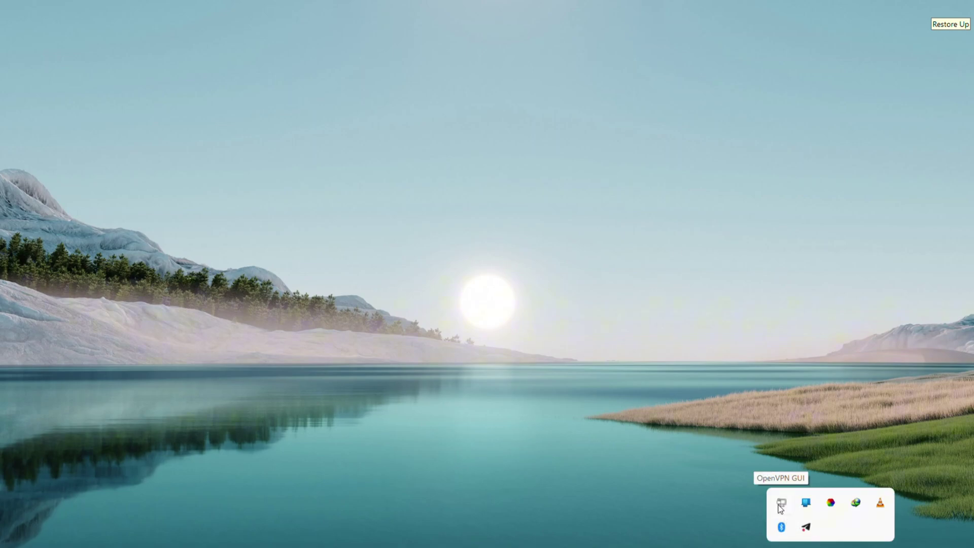
{"action": "right_click", "coordinate": [781, 503]}
{"action": "mouse_move", "coordinate": [744, 513]}
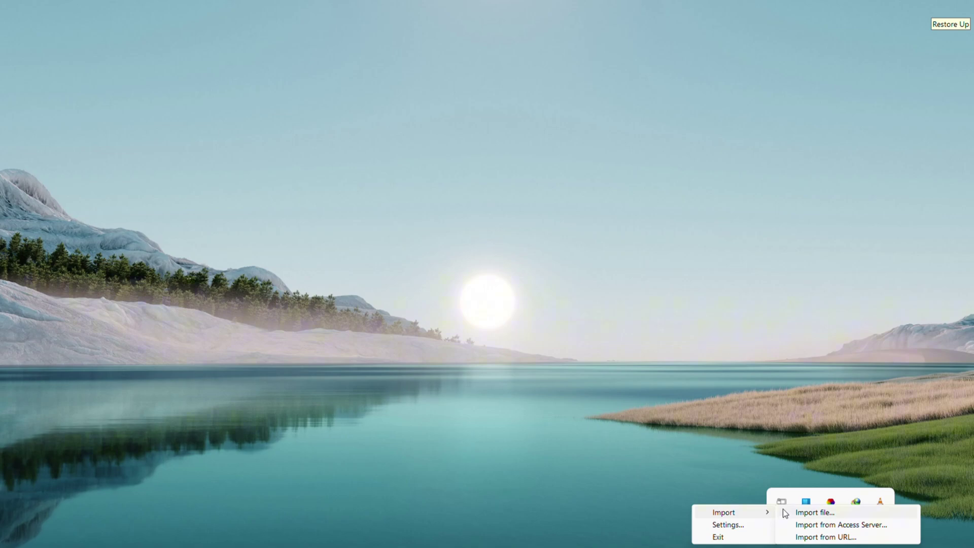
{"action": "left_click", "coordinate": [810, 514]}
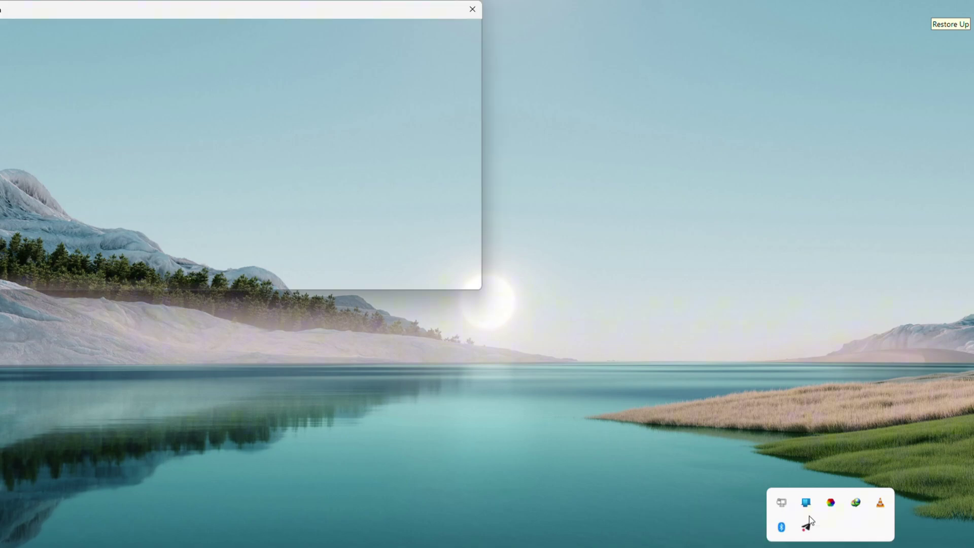
{"action": "left_click_drag", "start_coordinate": [159, 15], "coordinate": [328, 111]}
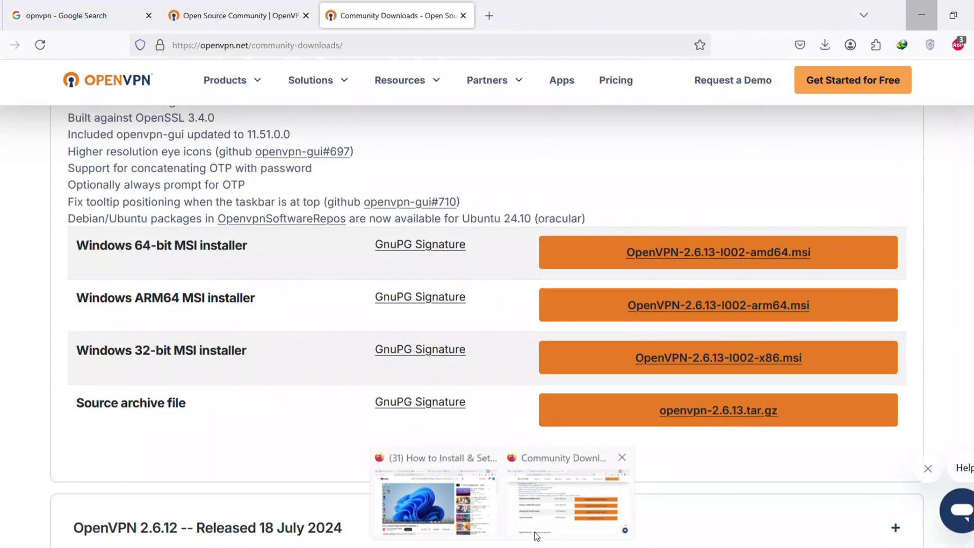
{"action": "left_click", "coordinate": [535, 531]}
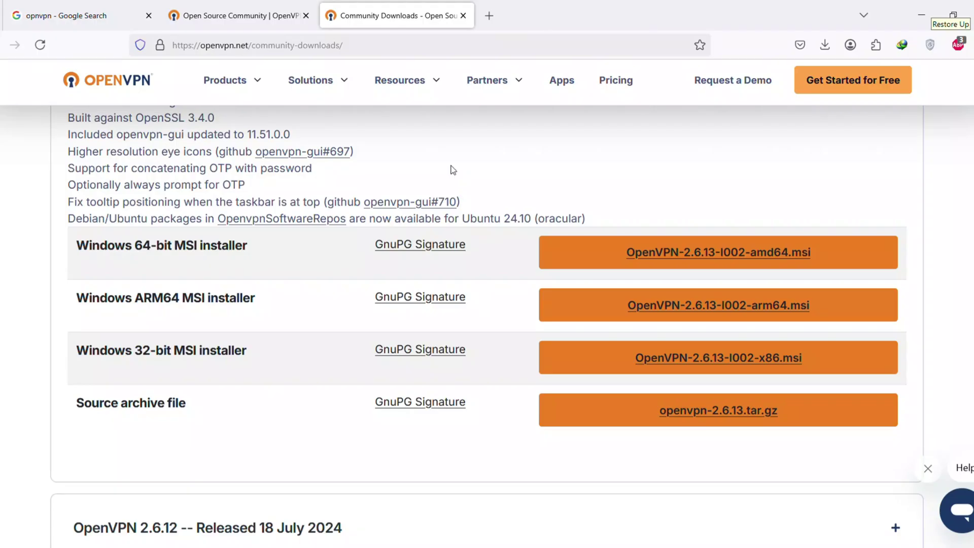
Restore the Firefox window and search Google for 'vpnbook' in a new tab.
{"action": "double_click", "coordinate": [616, 12]}
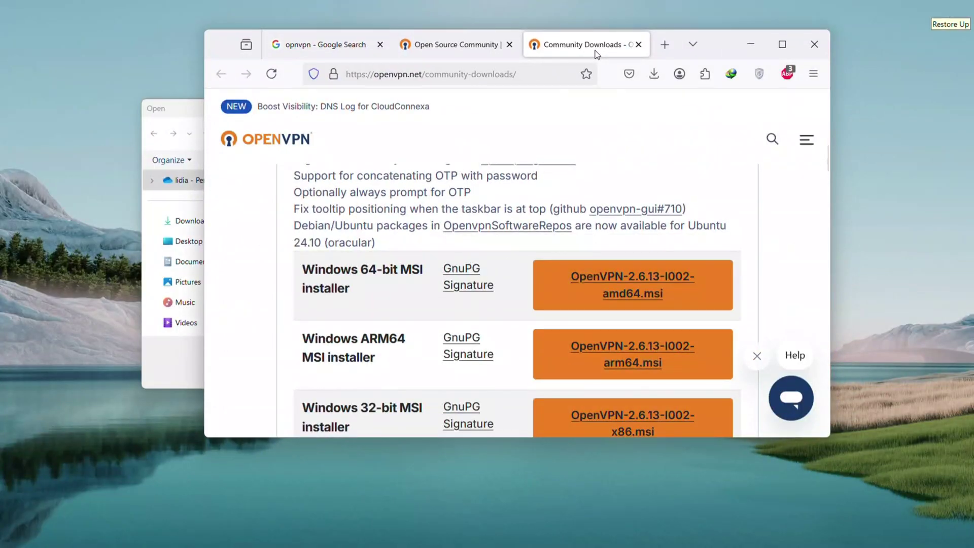
{"action": "left_click", "coordinate": [665, 45]}
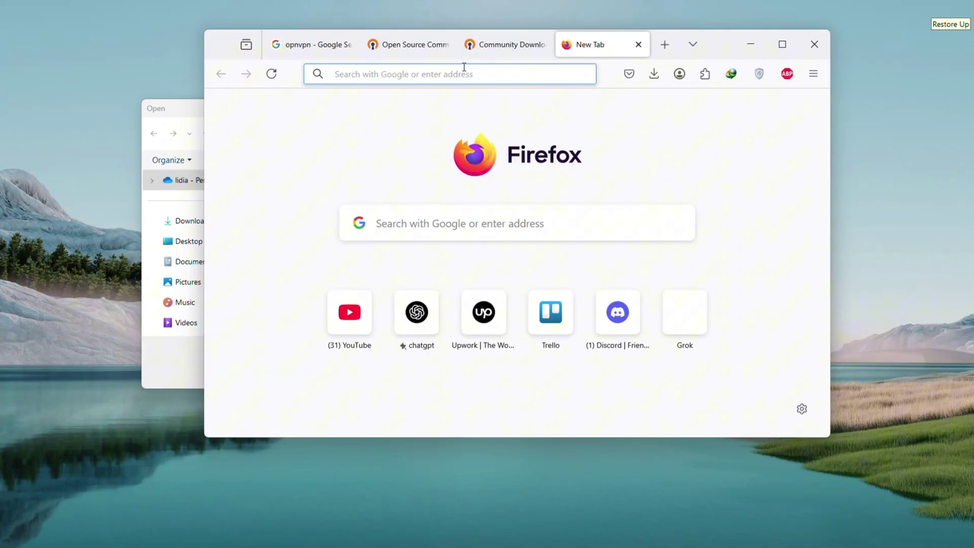
{"action": "type", "text": "vp"}
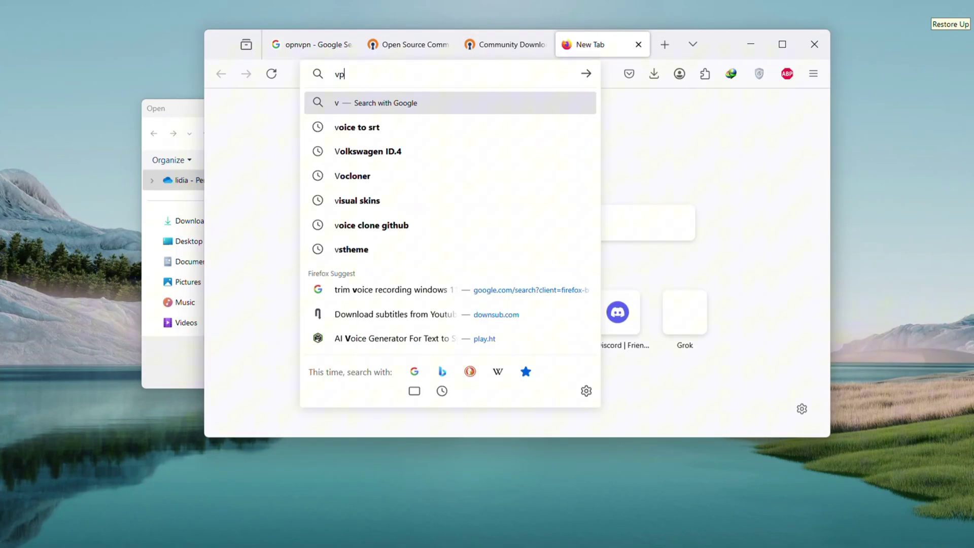
{"action": "type", "text": "nbook"}
{"action": "key", "text": "Return"}
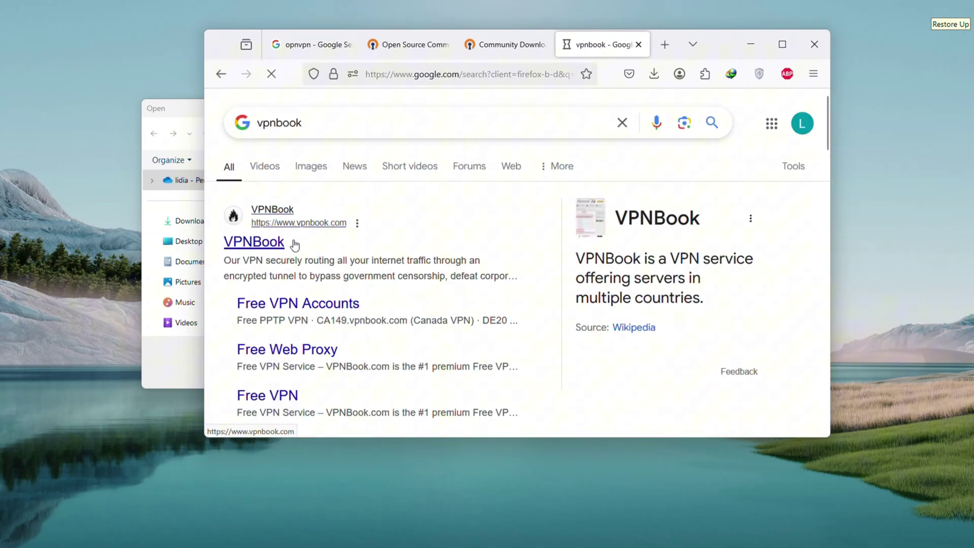
Open the vpnbook.com result in a new tab, switch to it, and maximize Firefox.
{"action": "right_click", "coordinate": [269, 244]}
{"action": "left_click", "coordinate": [289, 256]}
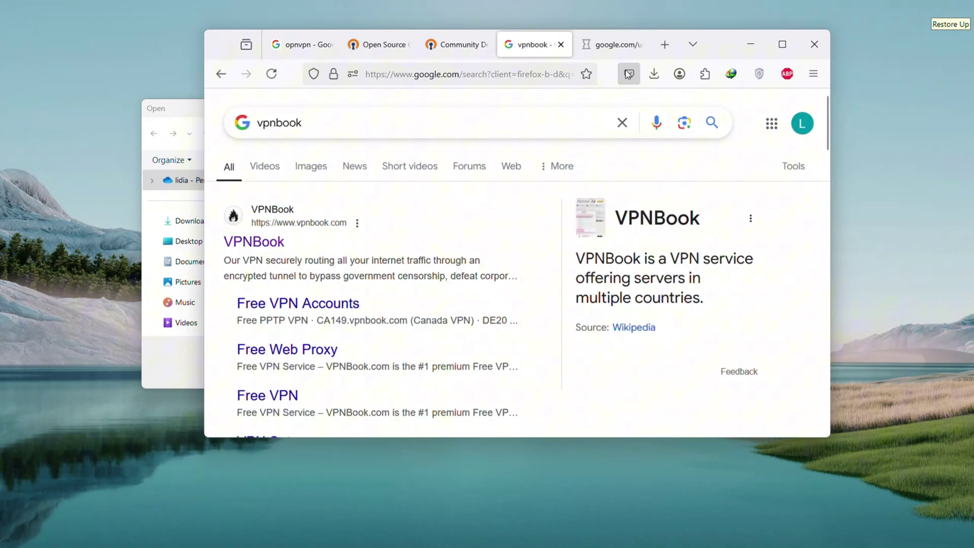
{"action": "left_click", "coordinate": [616, 49]}
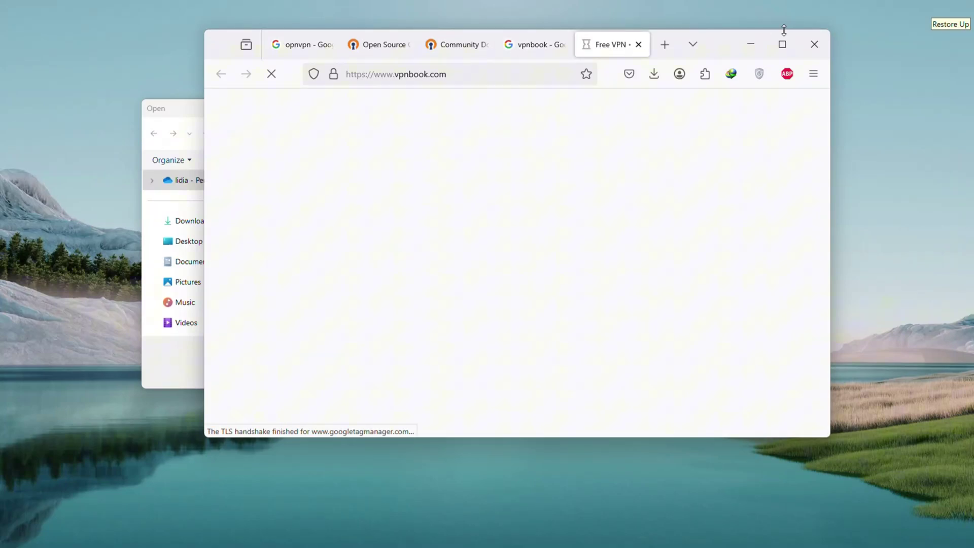
{"action": "left_click", "coordinate": [791, 41]}
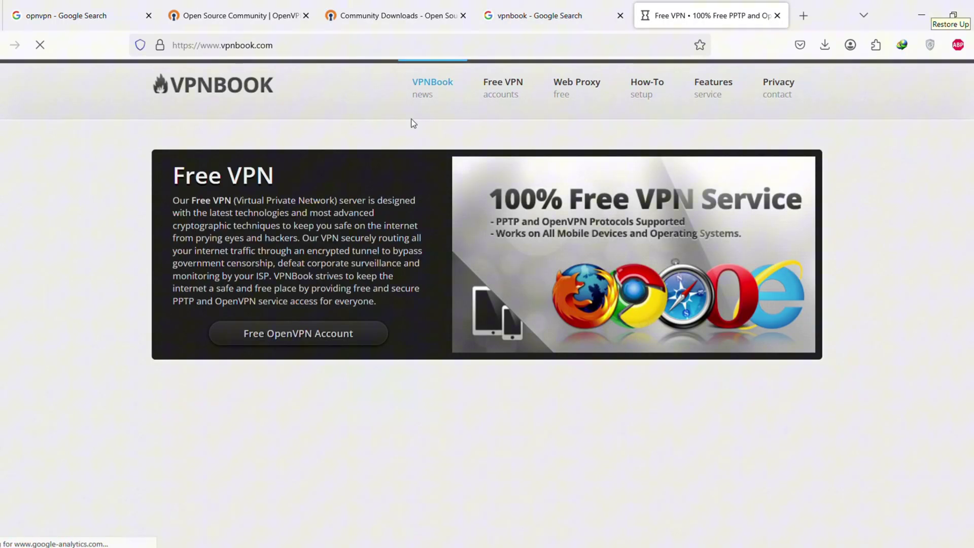
From VPNBook's Free VPN page, download vpnbook-openvpn-us16.zip via the US16 OpenVPN Bundle link.
{"action": "left_click", "coordinate": [473, 100]}
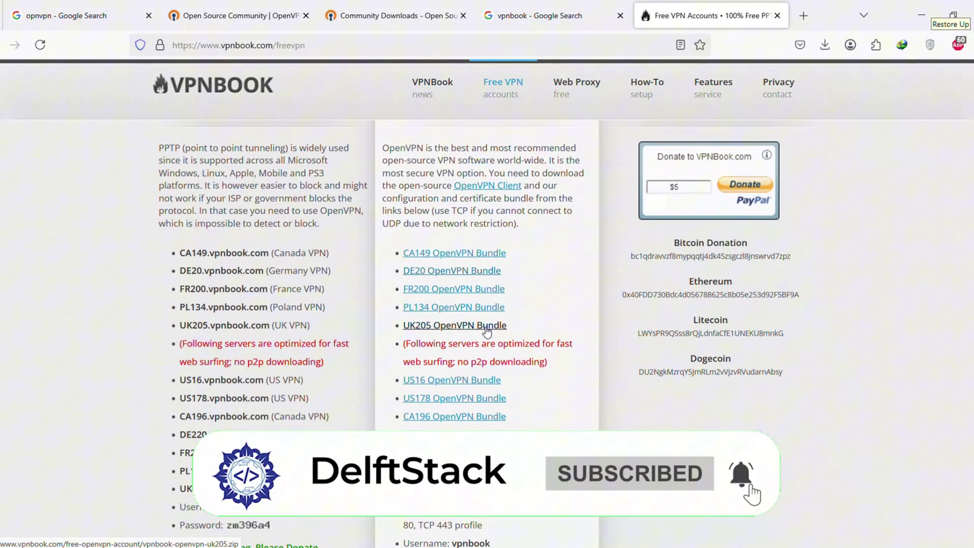
{"action": "scroll", "coordinate": [487, 331], "scroll_direction": "down", "scroll_amount": 2}
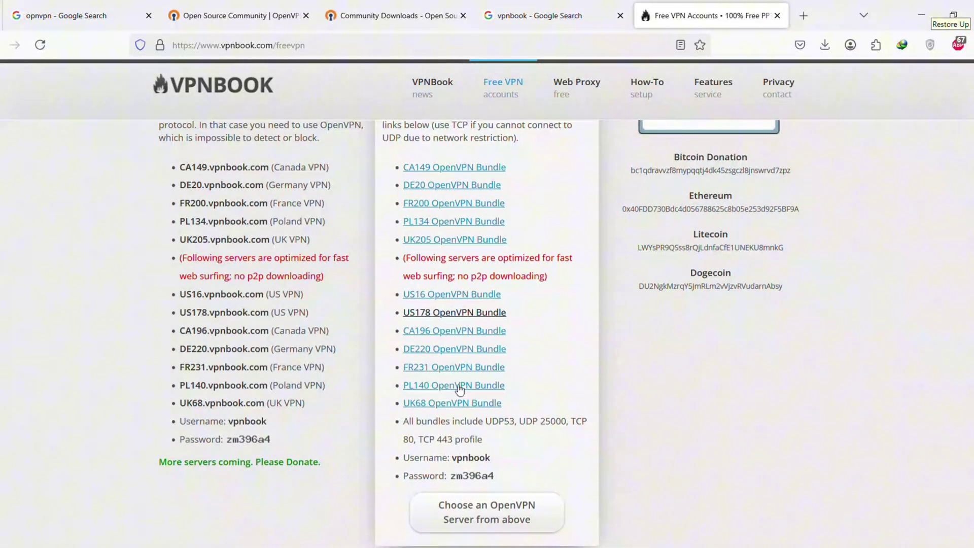
{"action": "left_click", "coordinate": [456, 367]}
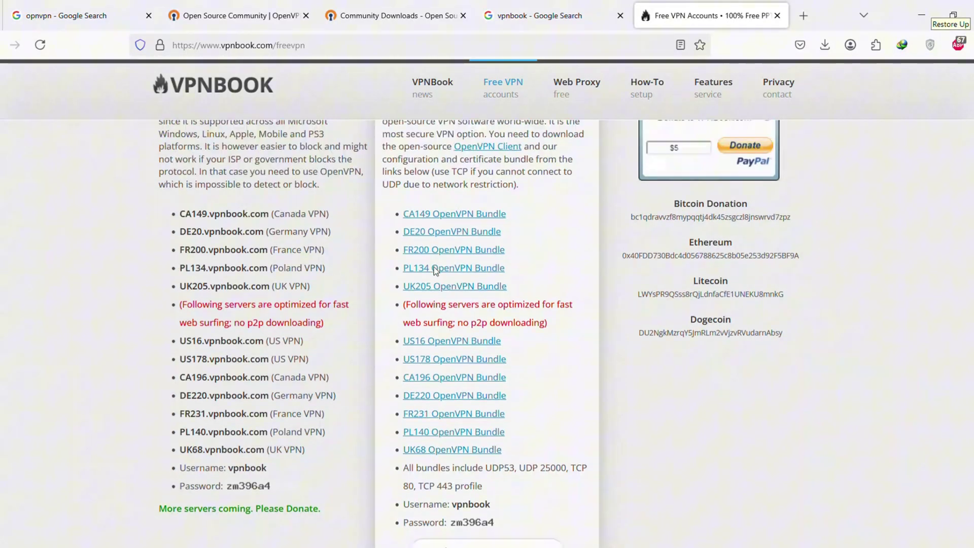
{"action": "left_click", "coordinate": [431, 387]}
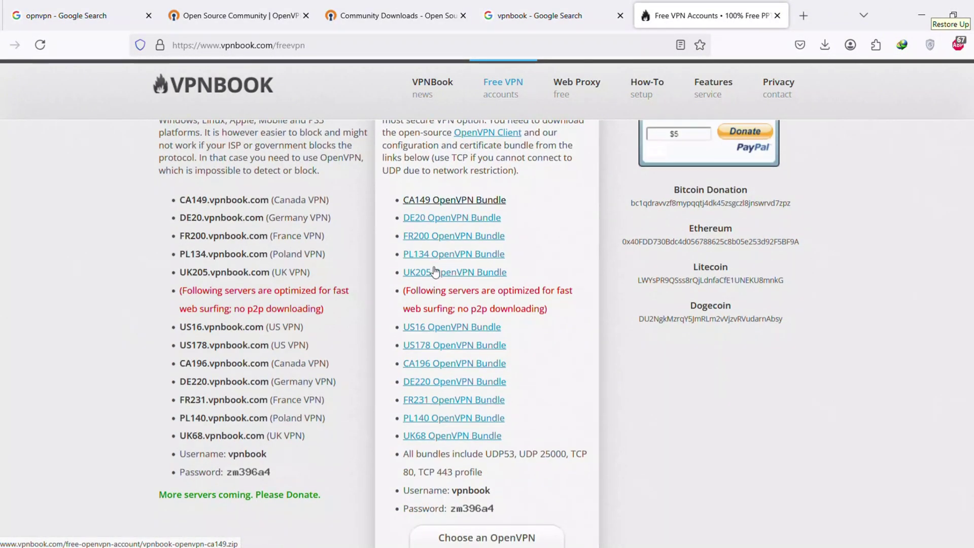
{"action": "left_click", "coordinate": [438, 328]}
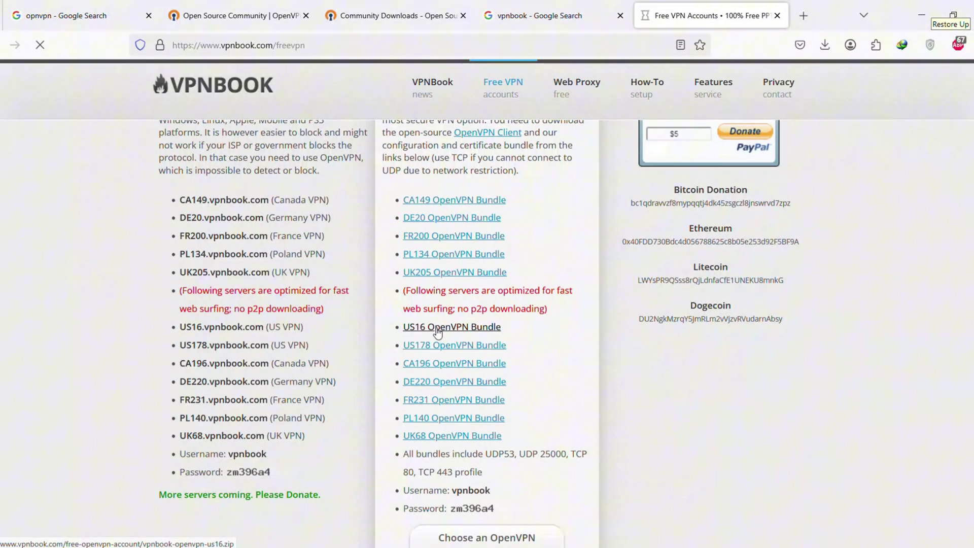
{"action": "scroll", "coordinate": [437, 329], "scroll_direction": "down", "scroll_amount": 2}
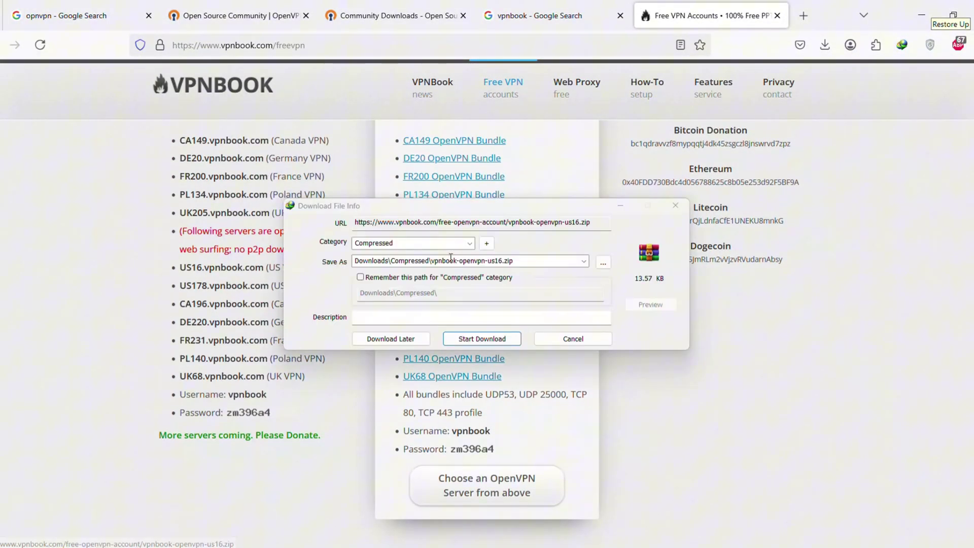
{"action": "left_click", "coordinate": [463, 340]}
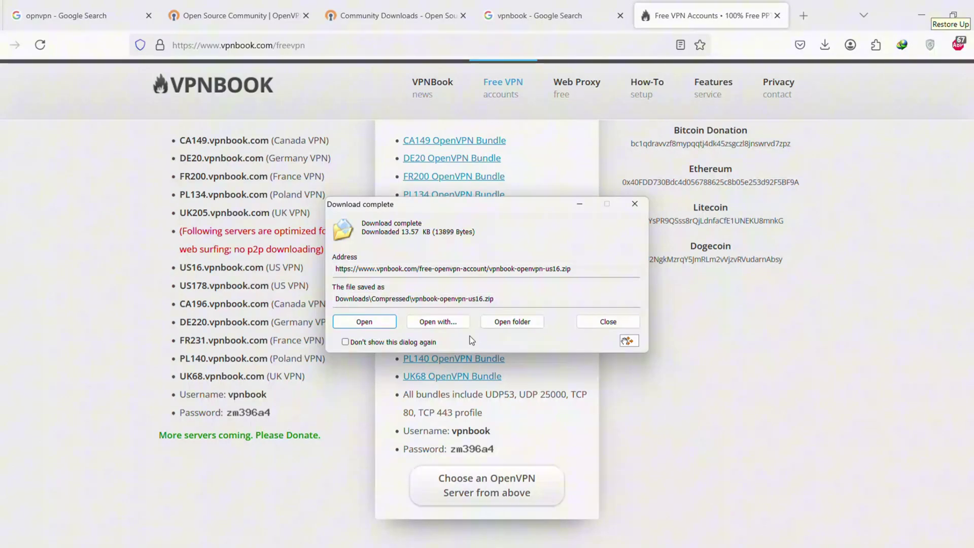
Extract the downloaded VPNBook US16 zip and open the inner vpnbook-openvpn-us16 folder of .ovpn files.
{"action": "left_click", "coordinate": [512, 323]}
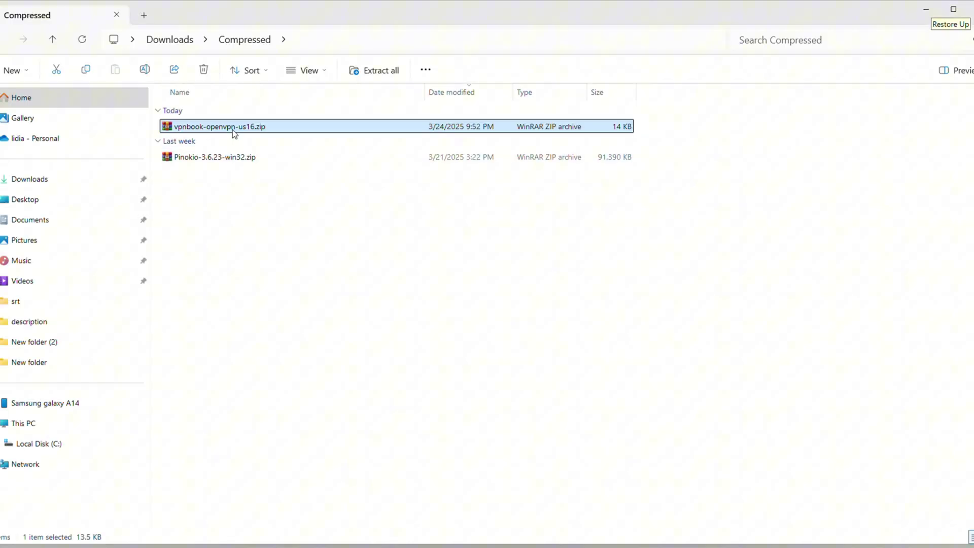
{"action": "right_click", "coordinate": [233, 133]}
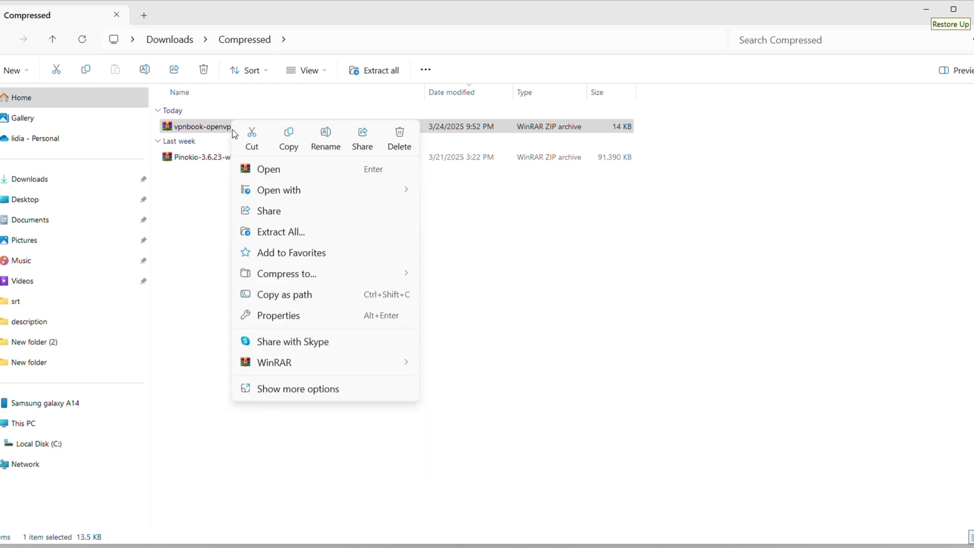
{"action": "left_click", "coordinate": [280, 231]}
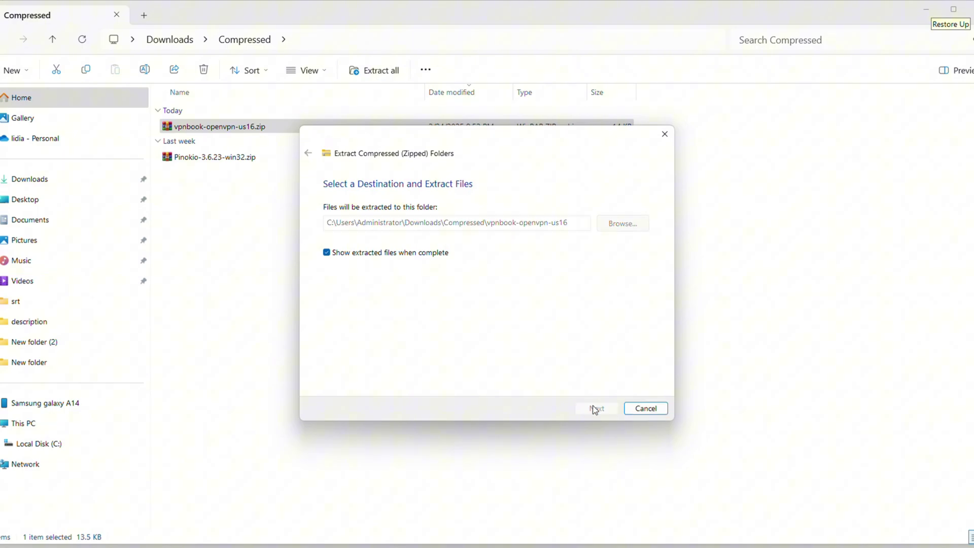
{"action": "left_click", "coordinate": [595, 410]}
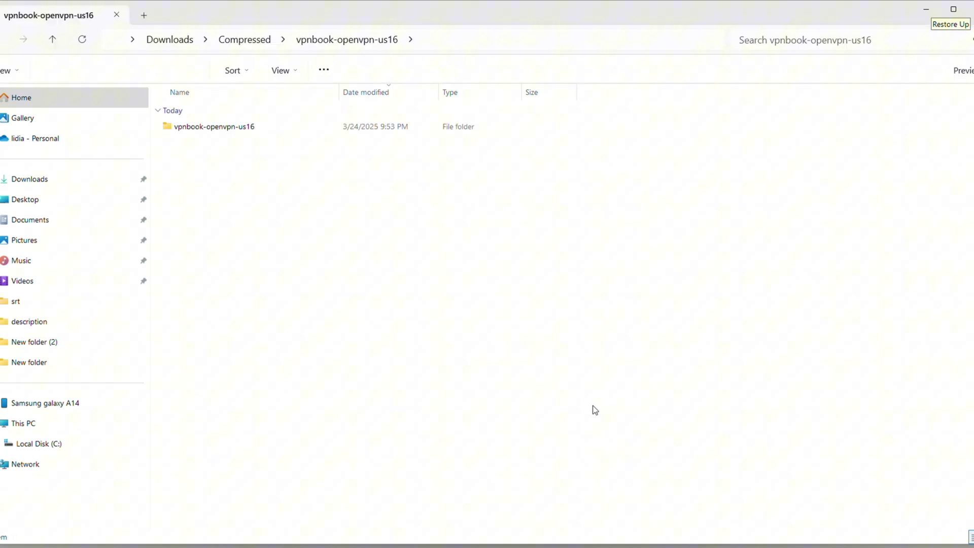
{"action": "left_click", "coordinate": [205, 128]}
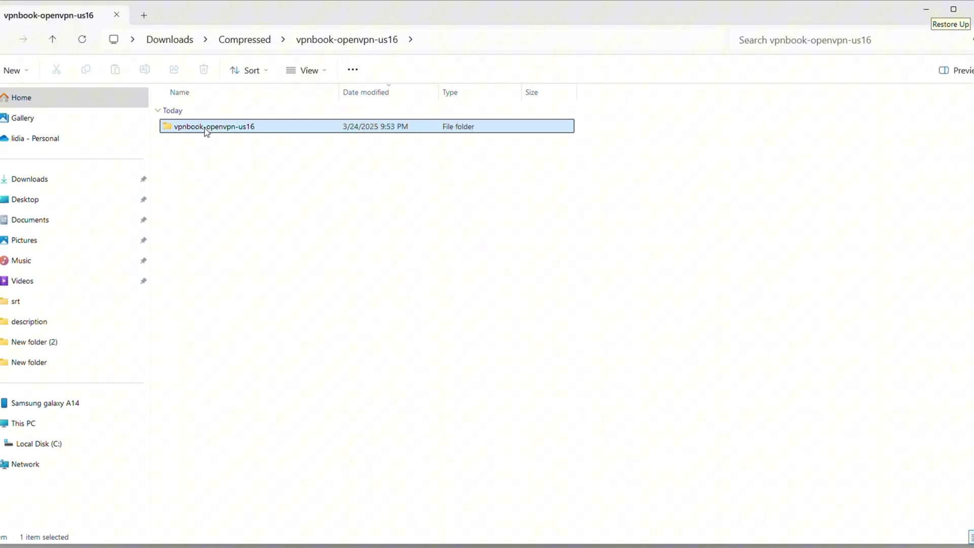
{"action": "double_click", "coordinate": [205, 128]}
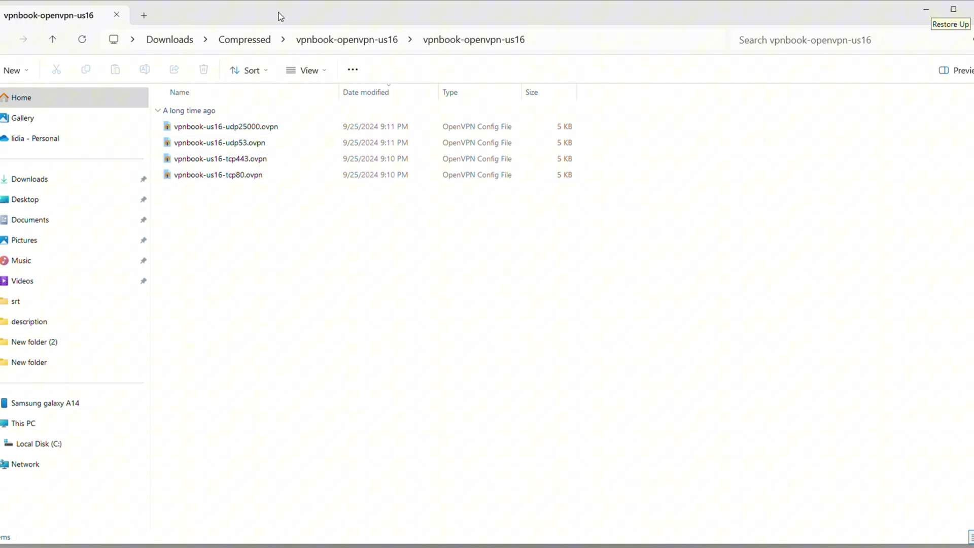
Minimize the folder windows and the browser to reach the desktop and its hidden tray icons.
{"action": "left_click_drag", "start_coordinate": [280, 16], "coordinate": [297, 62]}
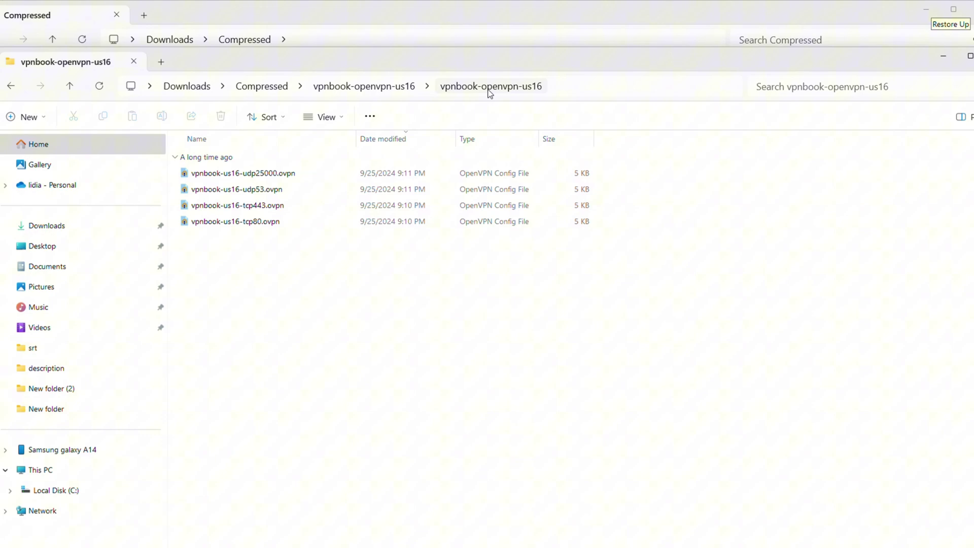
{"action": "left_click_drag", "start_coordinate": [714, 58], "coordinate": [660, 33]}
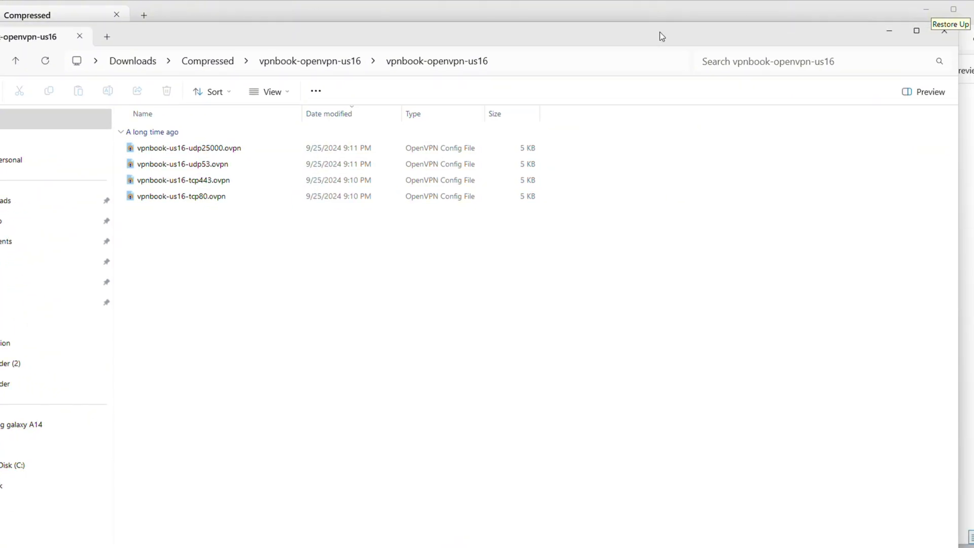
{"action": "left_click", "coordinate": [887, 31]}
{"action": "left_click", "coordinate": [915, 17]}
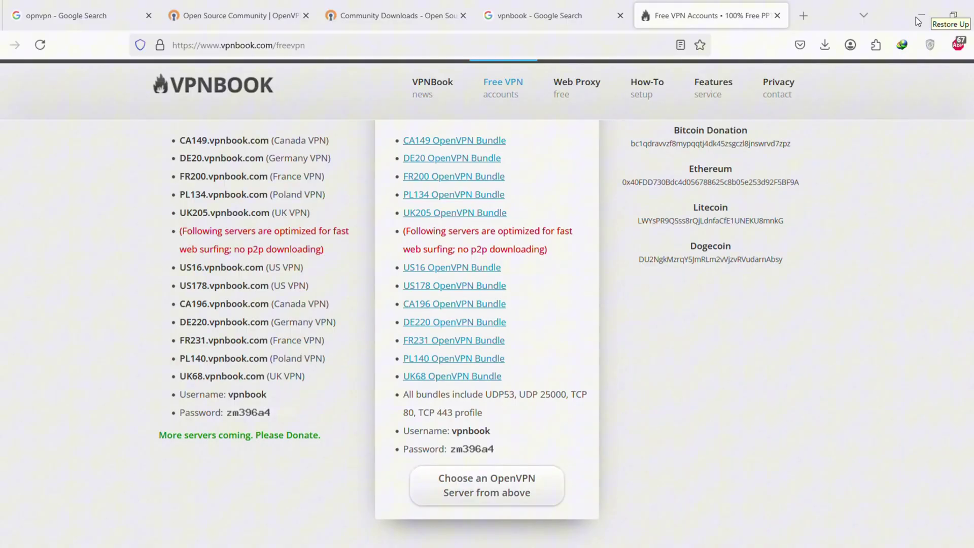
{"action": "left_click", "coordinate": [911, 9]}
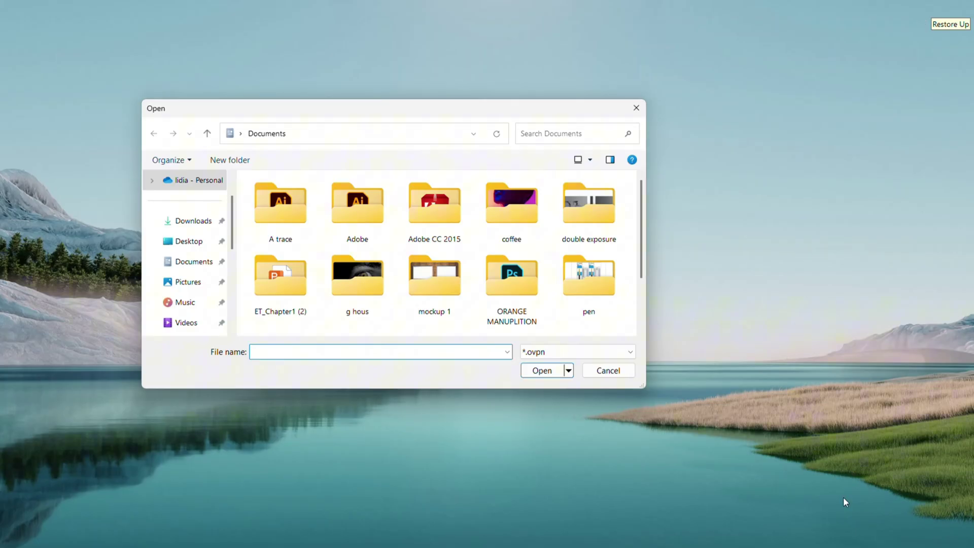
{"action": "left_click", "coordinate": [830, 547]}
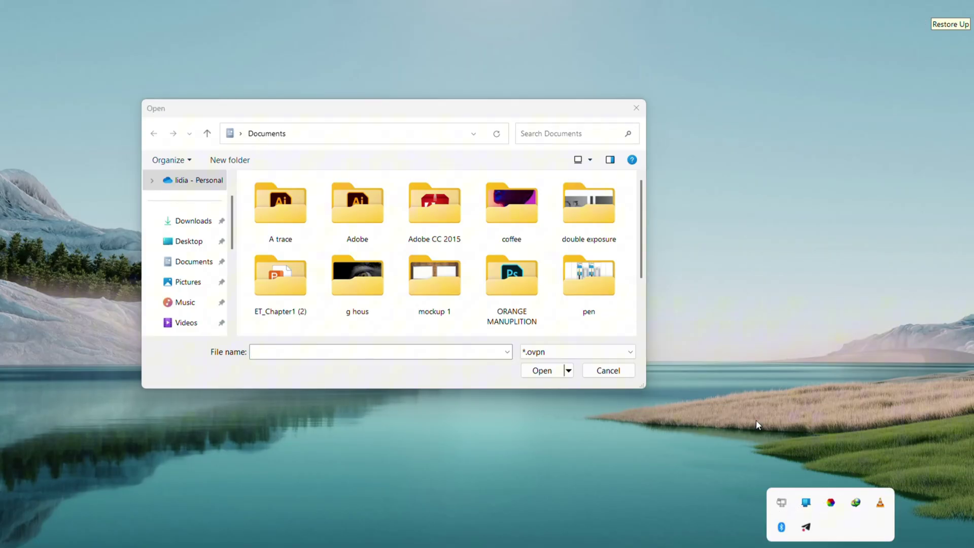
Import vpnbook-us16-udp25000.ovpn from Downloads > Compressed > vpnbook-openvpn-us16 > vpnbook-openvpn-us16.
{"action": "left_click", "coordinate": [354, 353]}
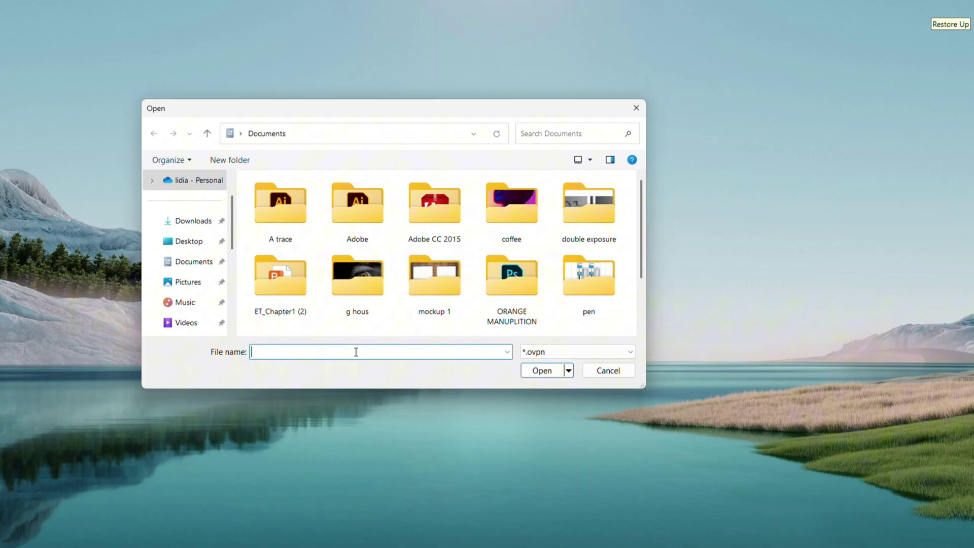
{"action": "left_click", "coordinate": [197, 230]}
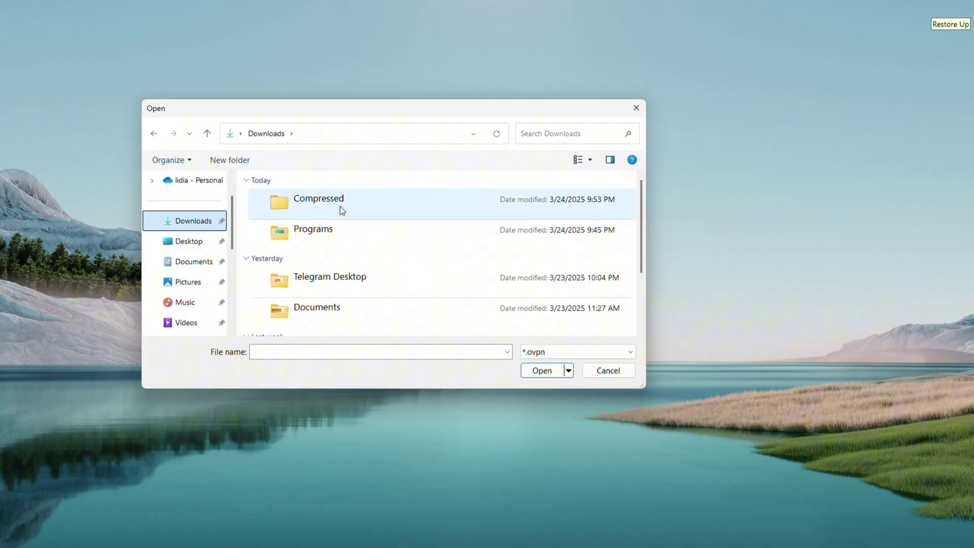
{"action": "double_click", "coordinate": [339, 208]}
{"action": "left_click", "coordinate": [333, 216]}
{"action": "double_click", "coordinate": [333, 214]}
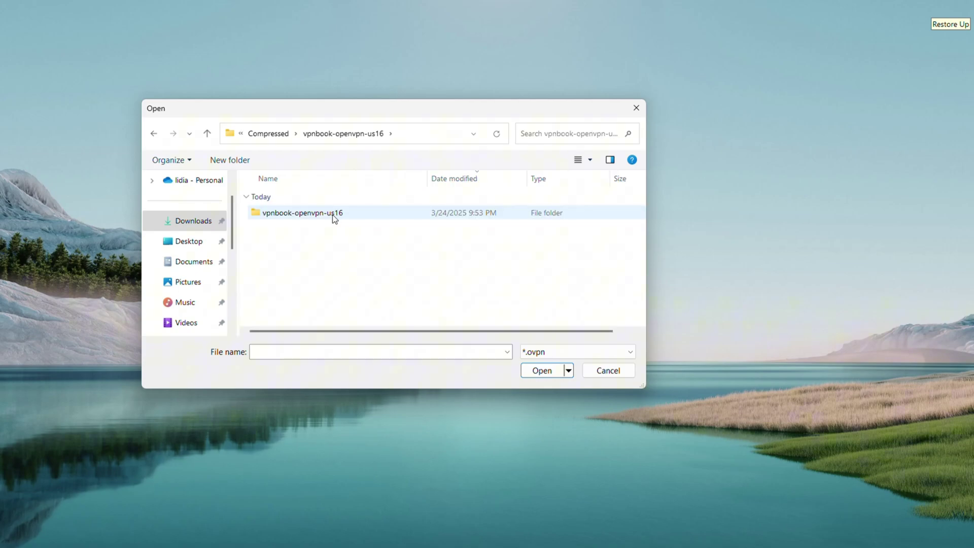
{"action": "double_click", "coordinate": [332, 216]}
{"action": "left_click", "coordinate": [329, 211]}
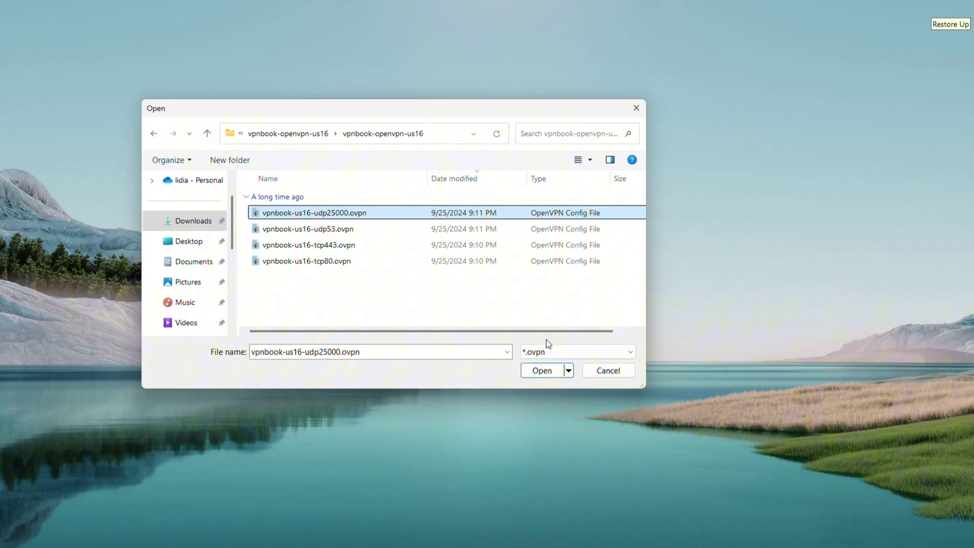
{"action": "left_click", "coordinate": [541, 370]}
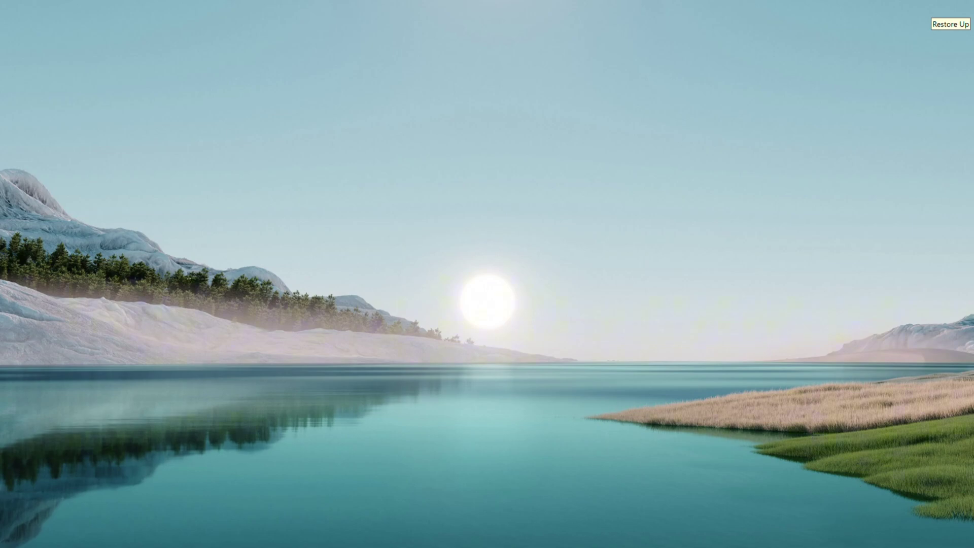
Connect with the imported vpnbook-us16-udp25000 profile from the OpenVPN GUI tray icon.
{"action": "left_click", "coordinate": [812, 547]}
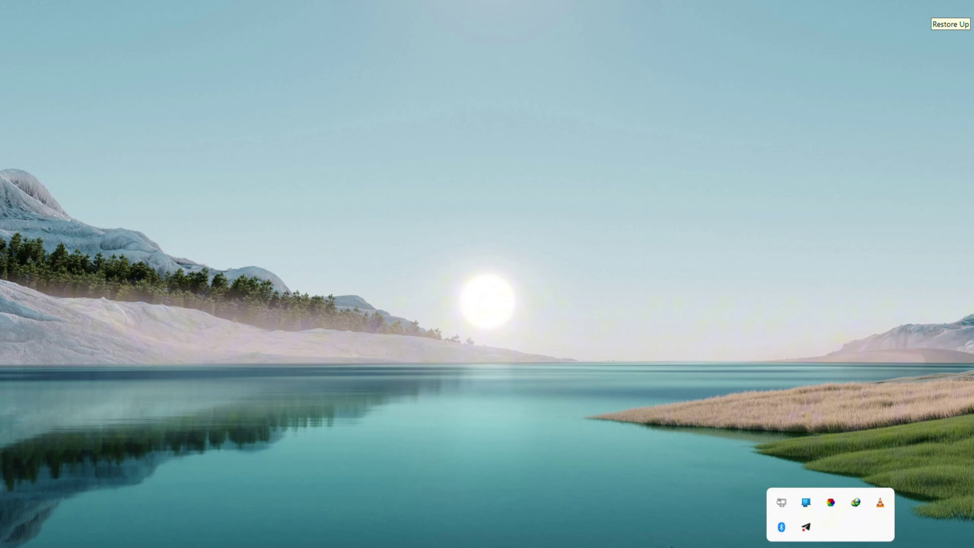
{"action": "right_click", "coordinate": [782, 509]}
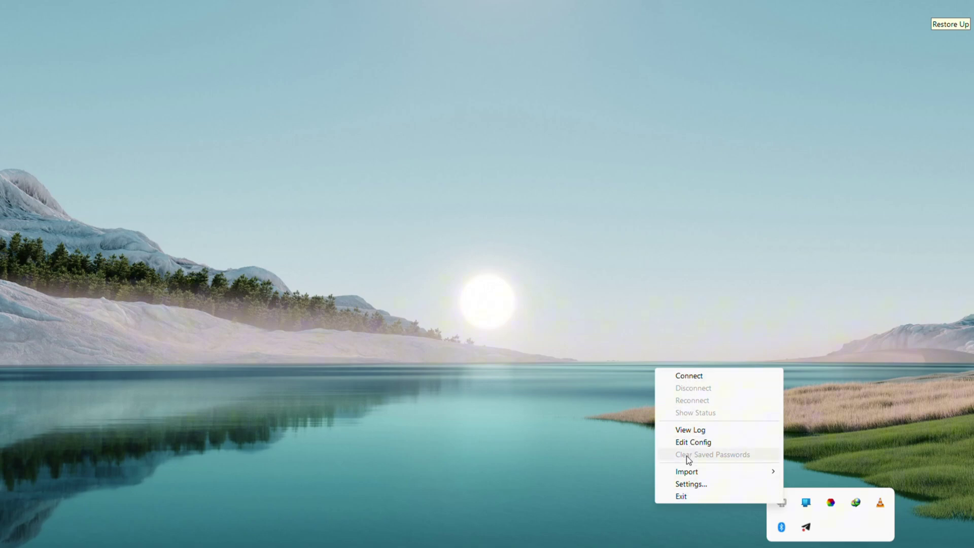
{"action": "left_click", "coordinate": [689, 376]}
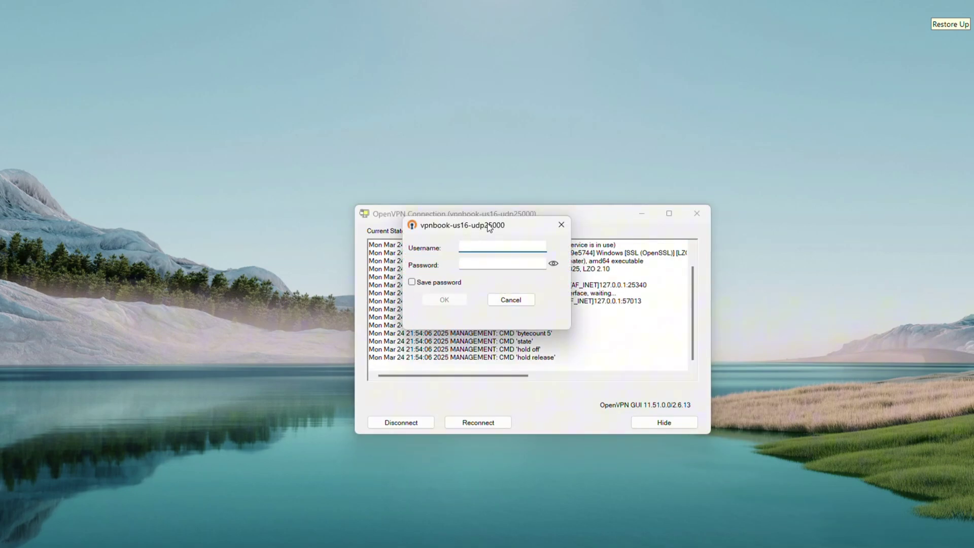
Copy the published username from the VPNBook page into the login prompt's username field.
{"action": "left_click_drag", "start_coordinate": [490, 228], "coordinate": [562, 268]}
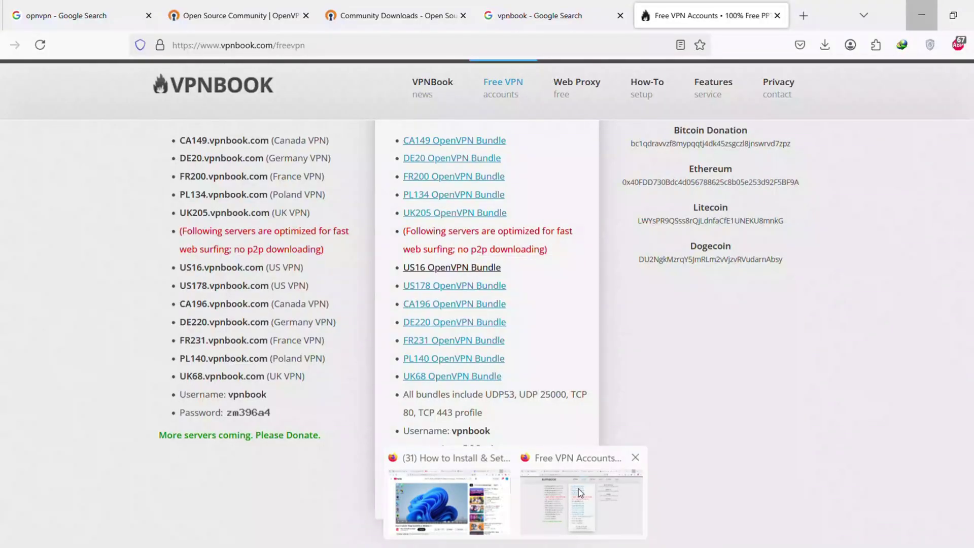
{"action": "left_click", "coordinate": [580, 492]}
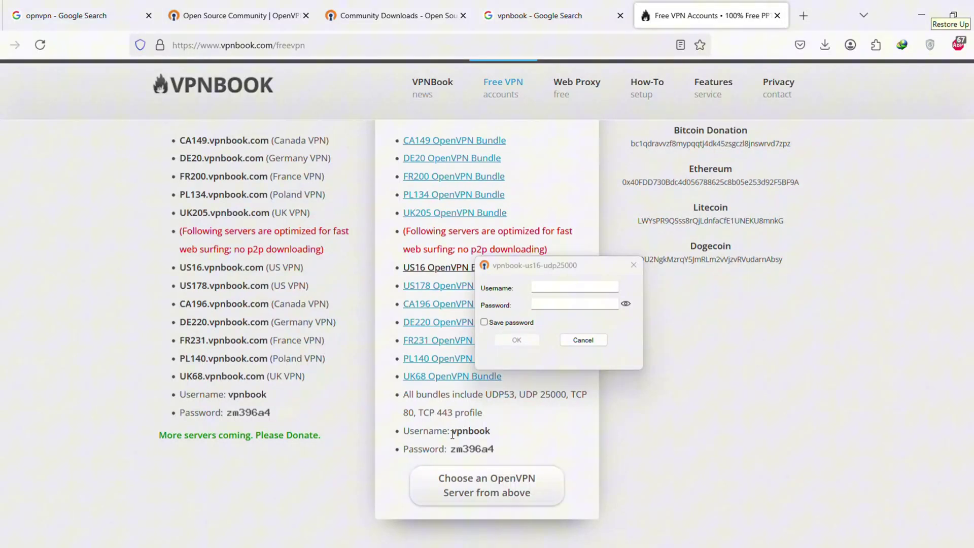
{"action": "left_click_drag", "start_coordinate": [452, 433], "coordinate": [491, 430]}
{"action": "key", "text": "ctrl+c"}
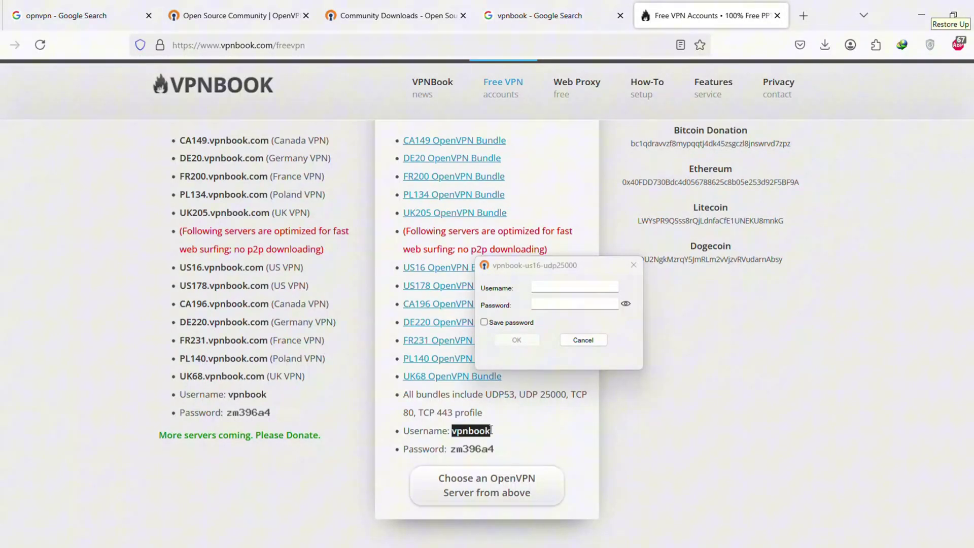
{"action": "left_click", "coordinate": [568, 288]}
{"action": "key", "text": "ctrl+v"}
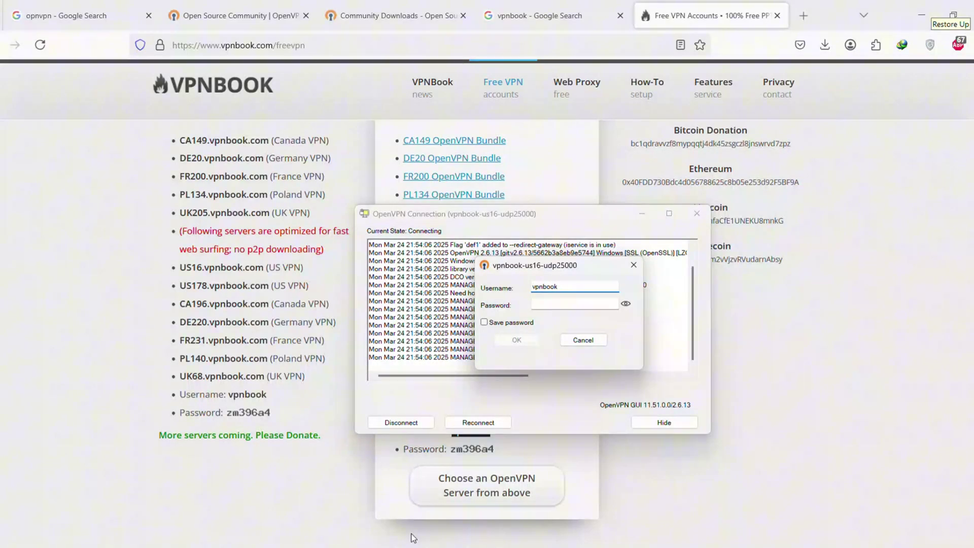
Enter the VPNBook account password, tick Save password, and submit the credentials.
{"action": "left_click", "coordinate": [568, 304]}
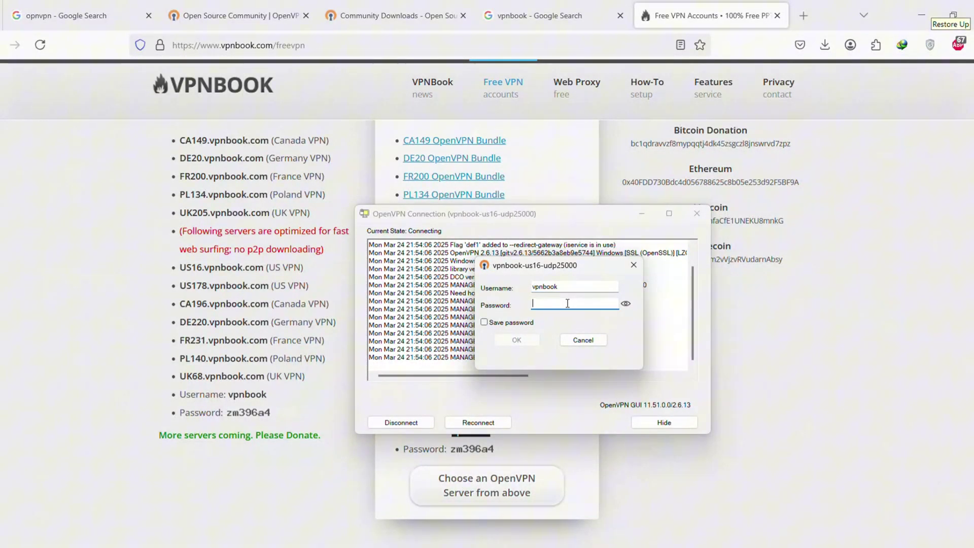
{"action": "type", "text": "zm"}
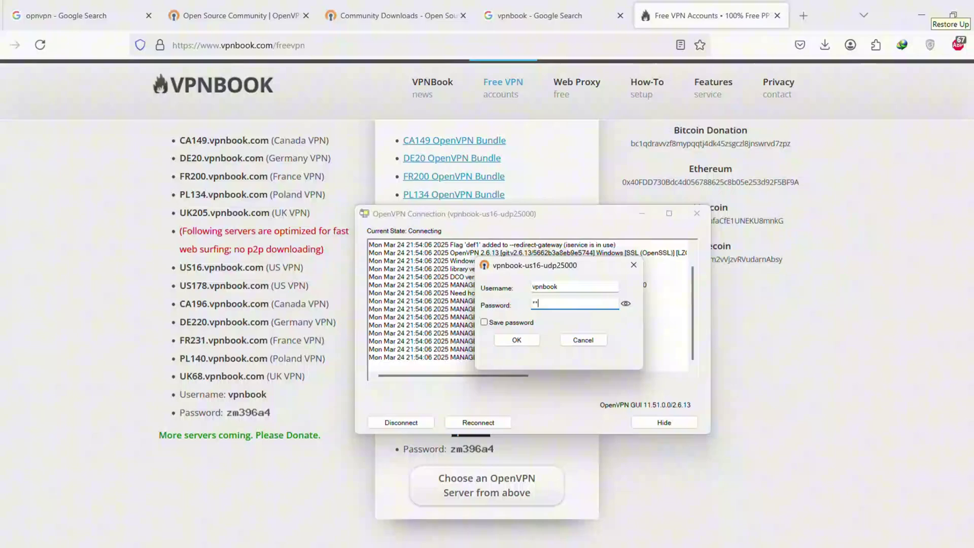
{"action": "type", "text": "3a"}
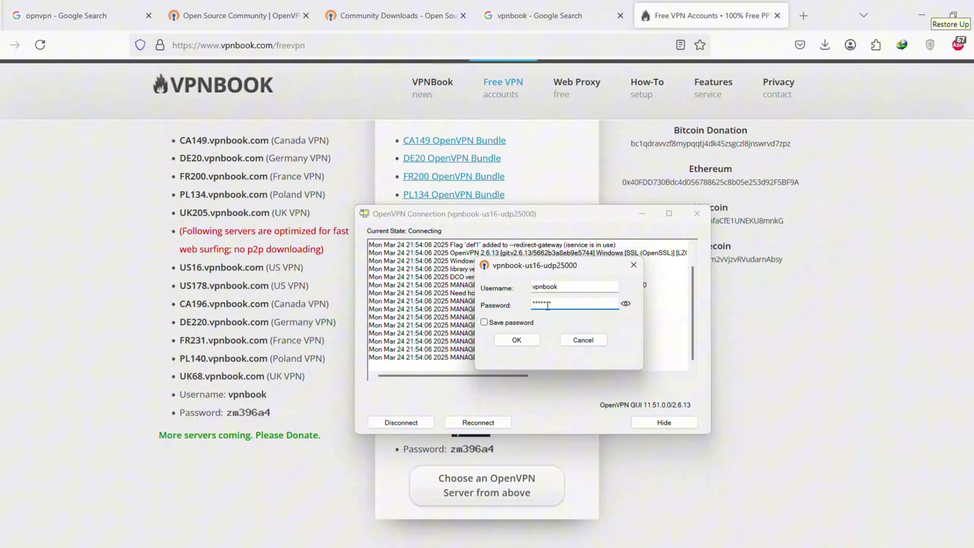
{"action": "left_click", "coordinate": [625, 304]}
{"action": "left_click", "coordinate": [507, 325]}
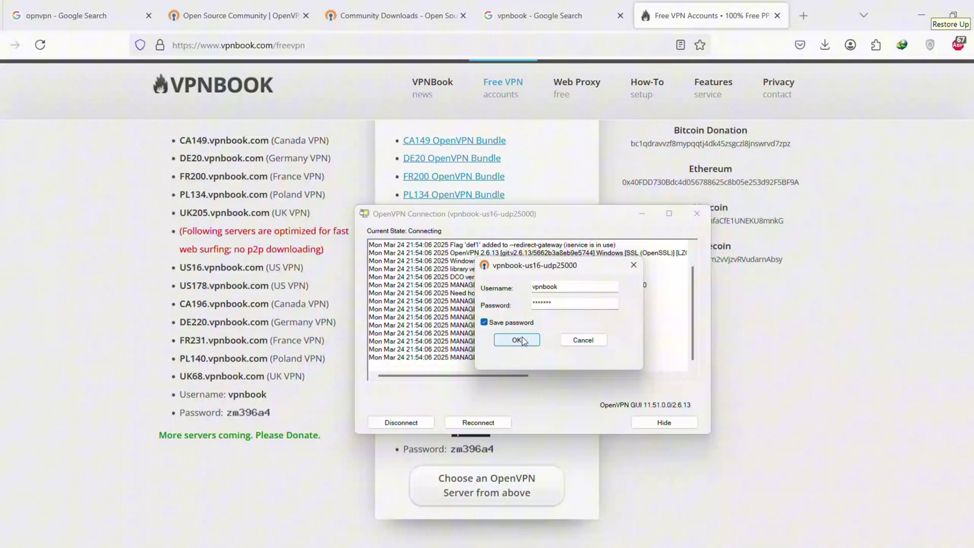
{"action": "left_click", "coordinate": [523, 342]}
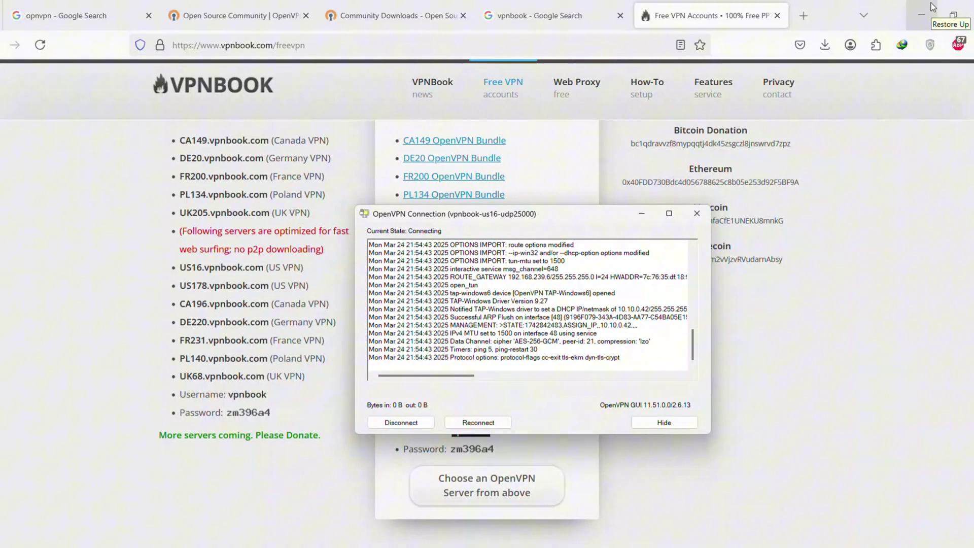
Minimize Firefox and open the OpenVPN tray icon's connection menu.
{"action": "left_click", "coordinate": [918, 4]}
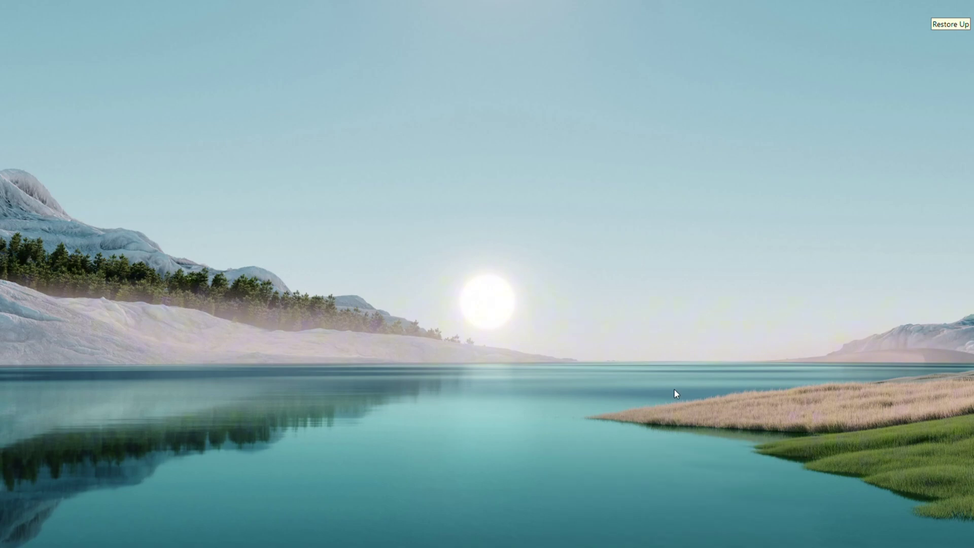
{"action": "key", "text": "super+b"}
{"action": "key", "text": "Return"}
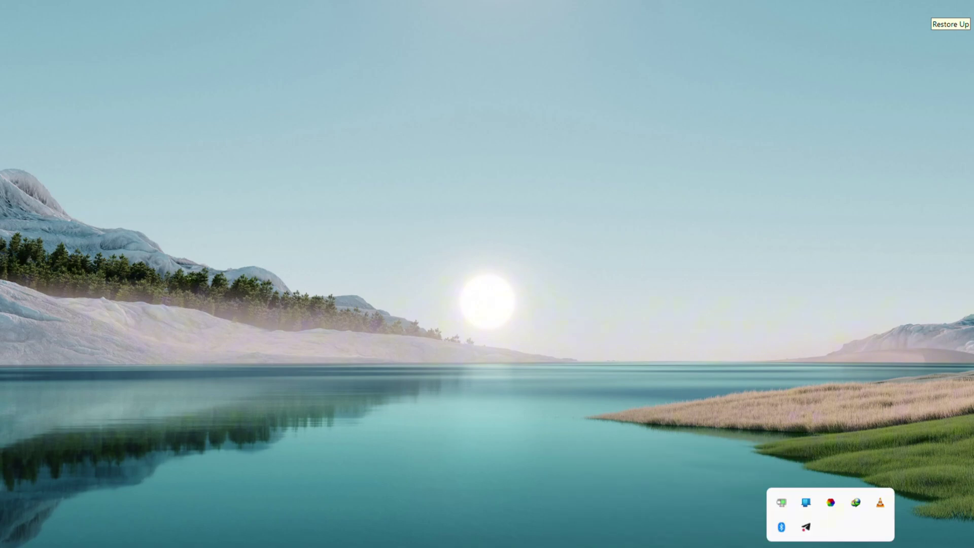
{"action": "right_click", "coordinate": [780, 497]}
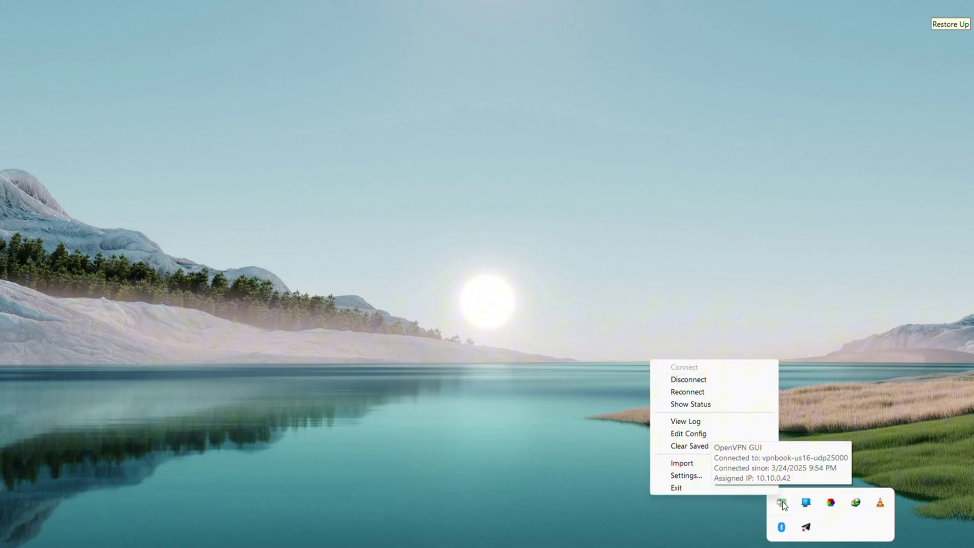
{"action": "left_click", "coordinate": [740, 445]}
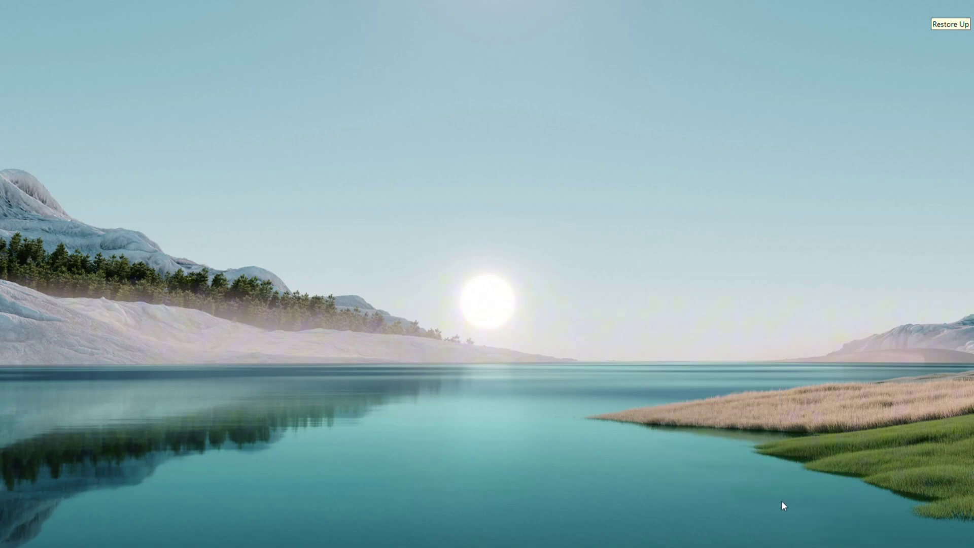
Check the OpenVPN tray summary showing vpnbook-us16-udp25000 connected with IP 10.10.0.42.
{"action": "left_click", "coordinate": [830, 545]}
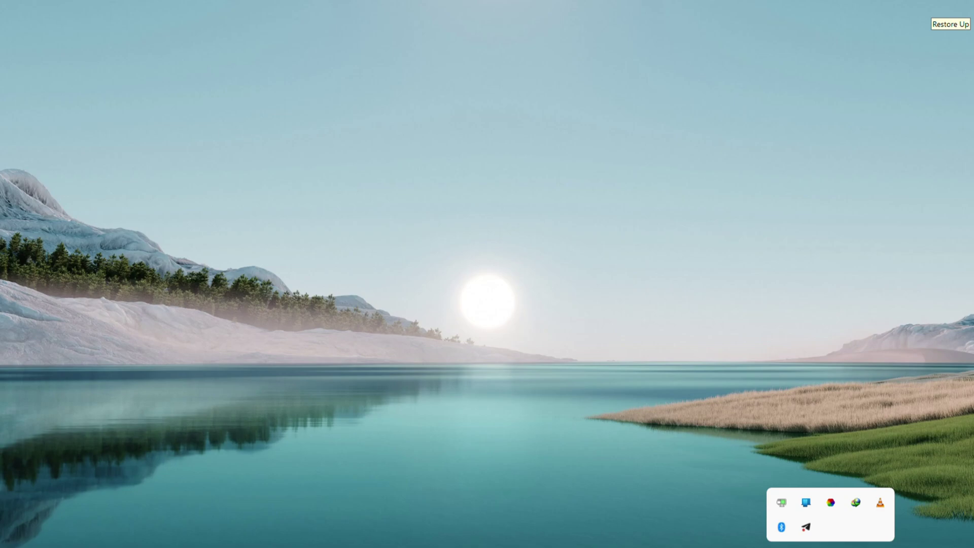
{"action": "right_click", "coordinate": [782, 502]}
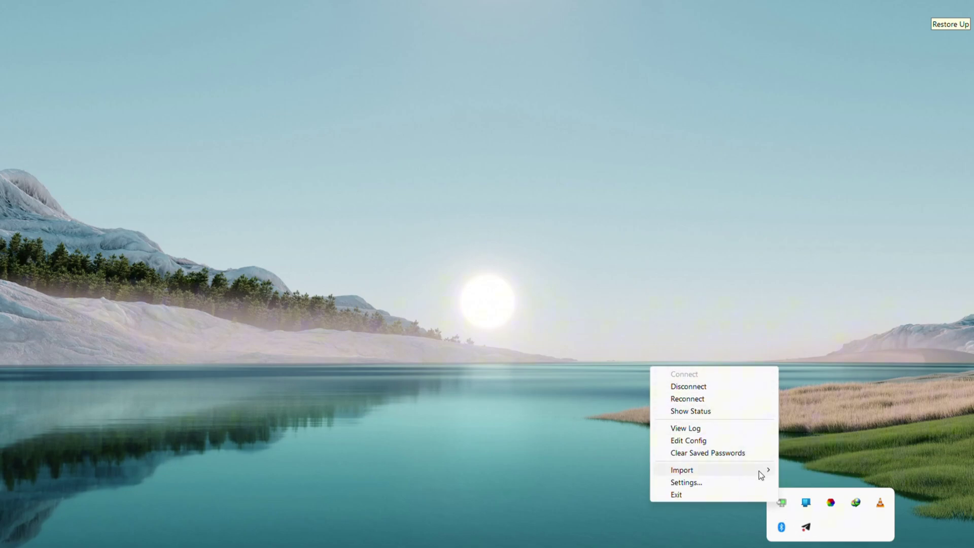
{"action": "left_click", "coordinate": [783, 505]}
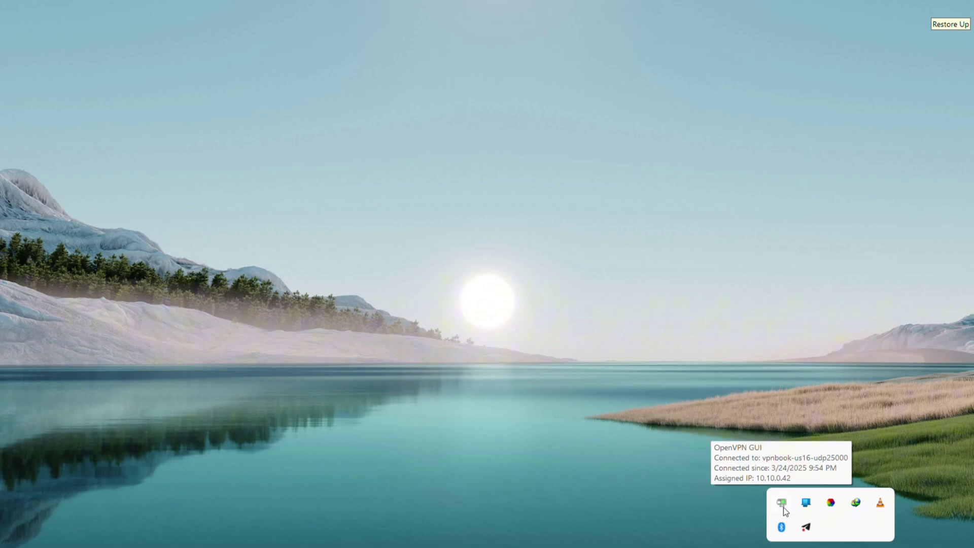
{"action": "right_click", "coordinate": [784, 507]}
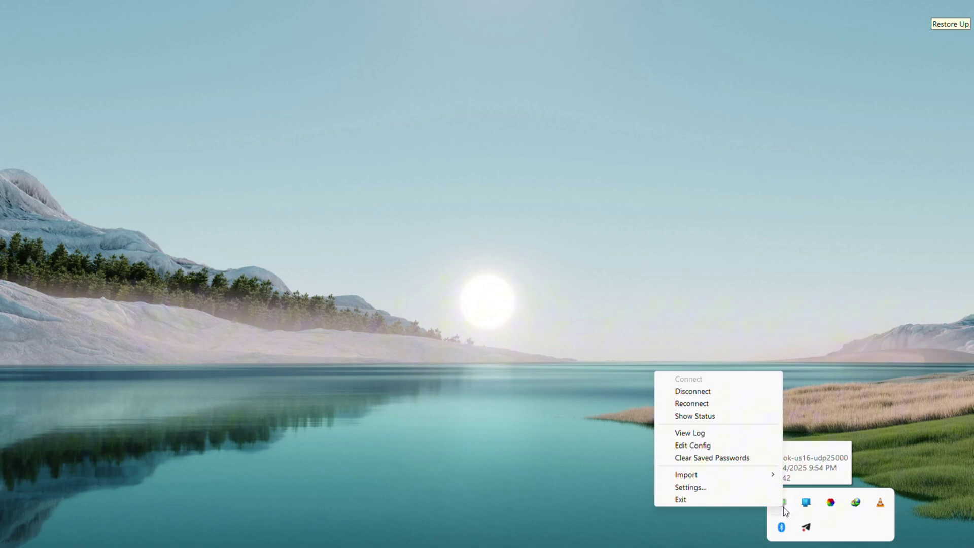
{"action": "left_click", "coordinate": [731, 415]}
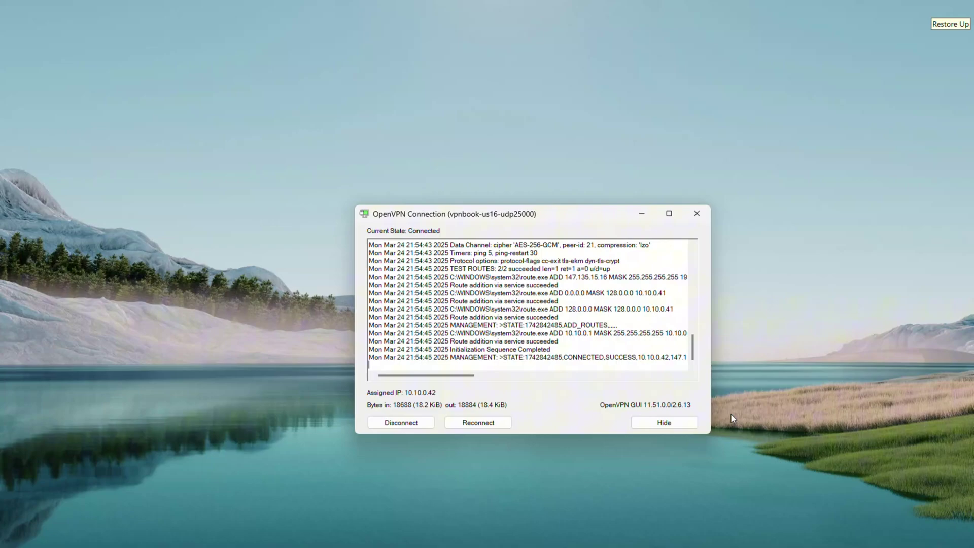
{"action": "scroll", "coordinate": [502, 332], "scroll_direction": "up", "scroll_amount": 3}
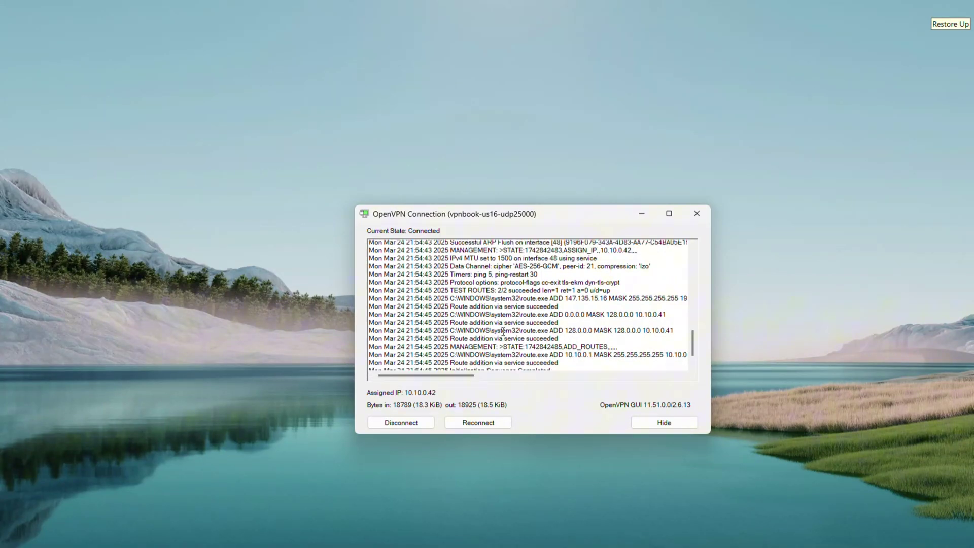
{"action": "scroll", "coordinate": [502, 332], "scroll_direction": "down", "scroll_amount": 3}
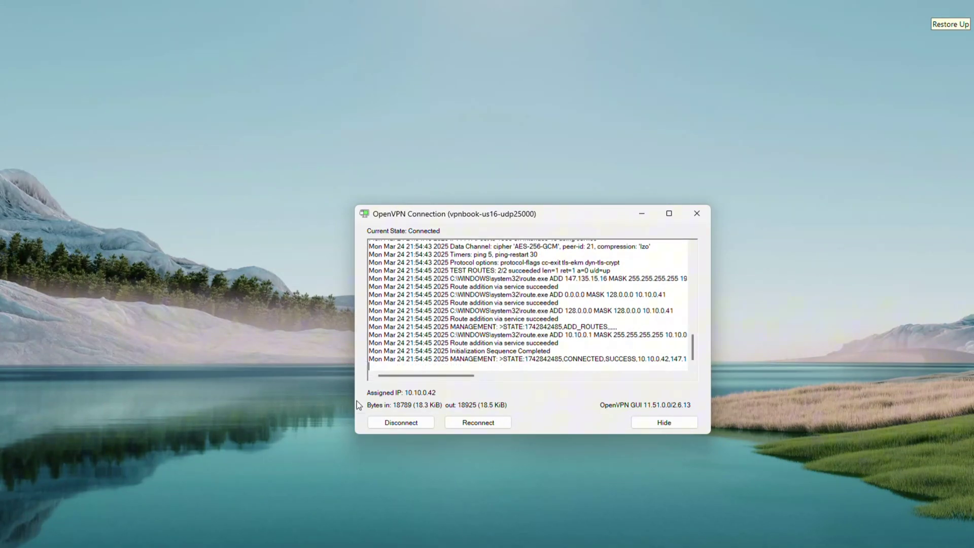
{"action": "scroll", "coordinate": [567, 264], "scroll_direction": "up", "scroll_amount": 3}
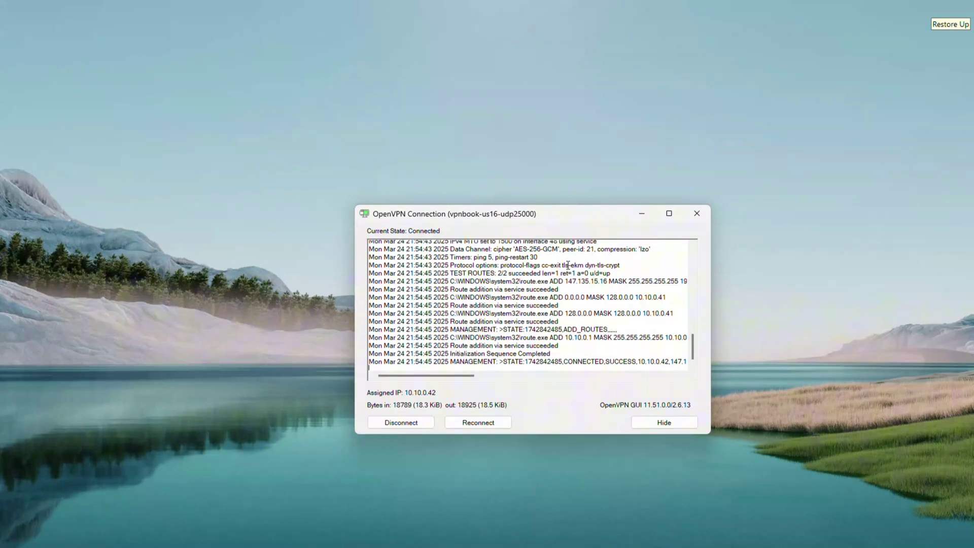
{"action": "scroll", "coordinate": [568, 264], "scroll_direction": "down", "scroll_amount": 3}
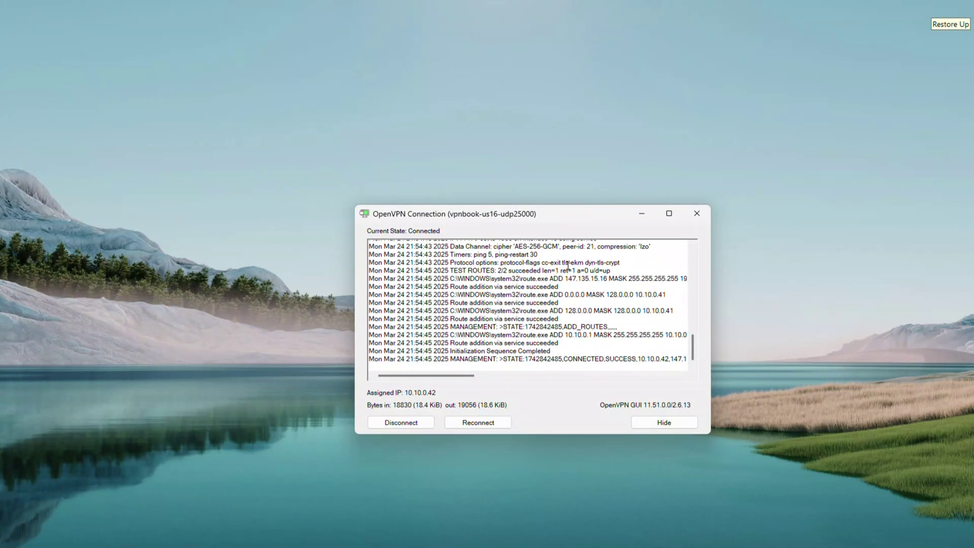
{"action": "left_click", "coordinate": [703, 215]}
{"action": "left_click", "coordinate": [831, 547]}
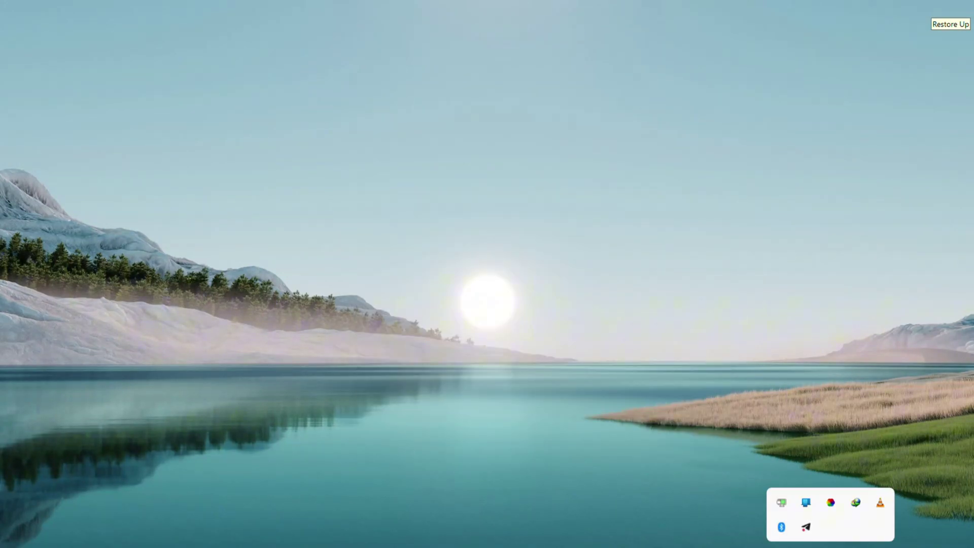
{"action": "right_click", "coordinate": [782, 502]}
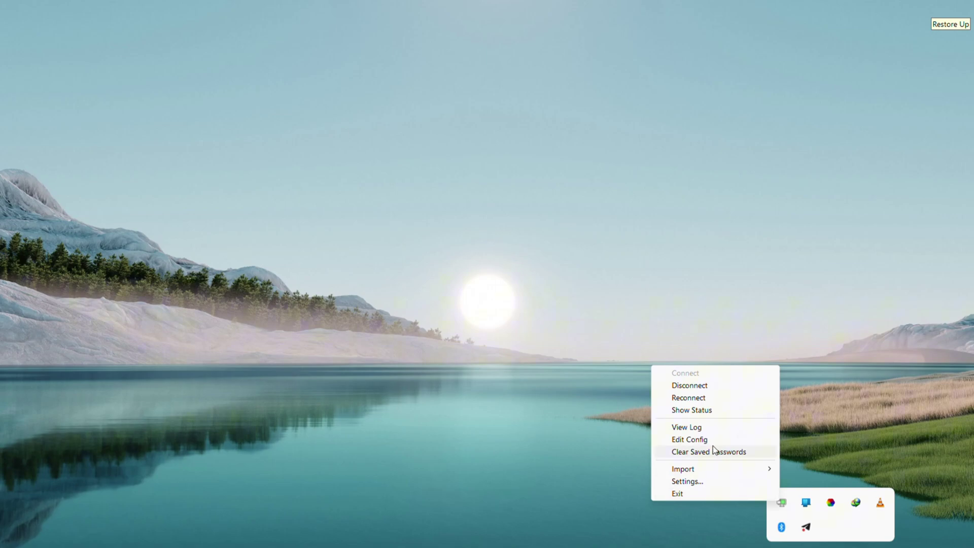
{"action": "left_click", "coordinate": [686, 256]}
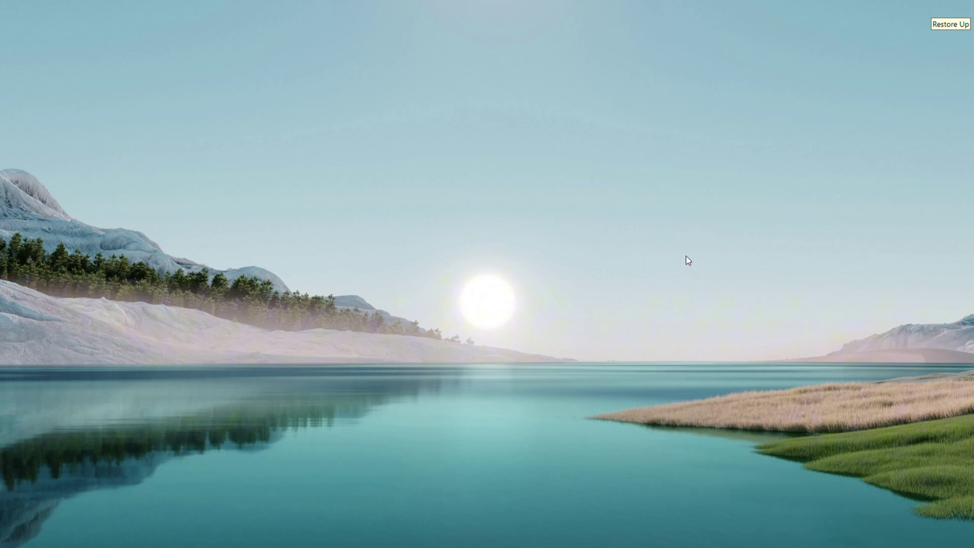